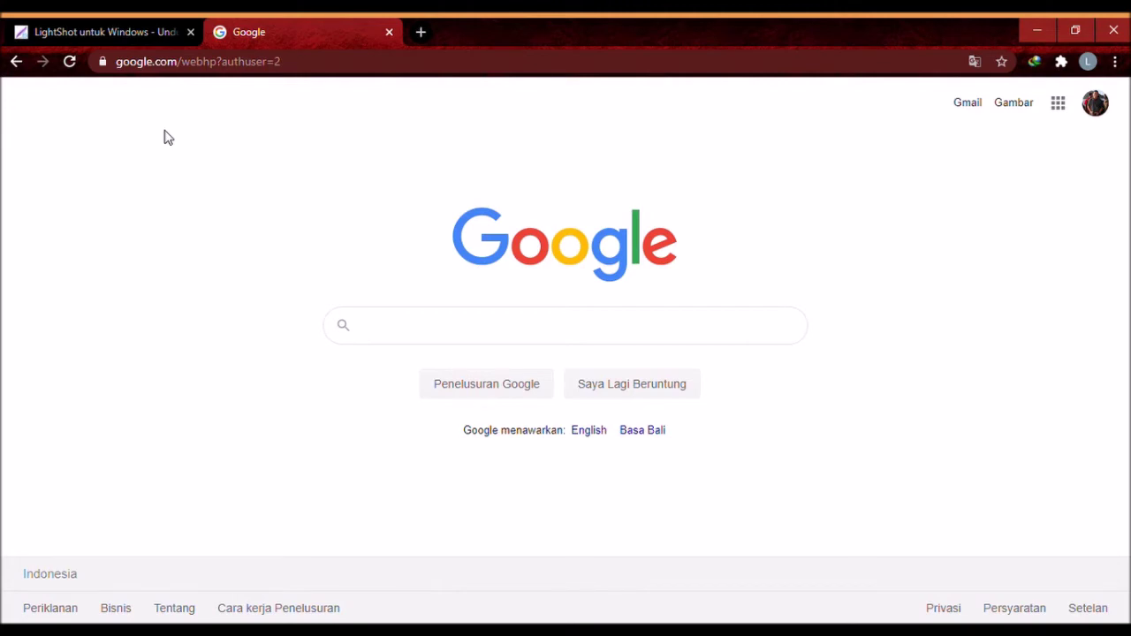
{"action": "left_click", "coordinate": [125, 34]}
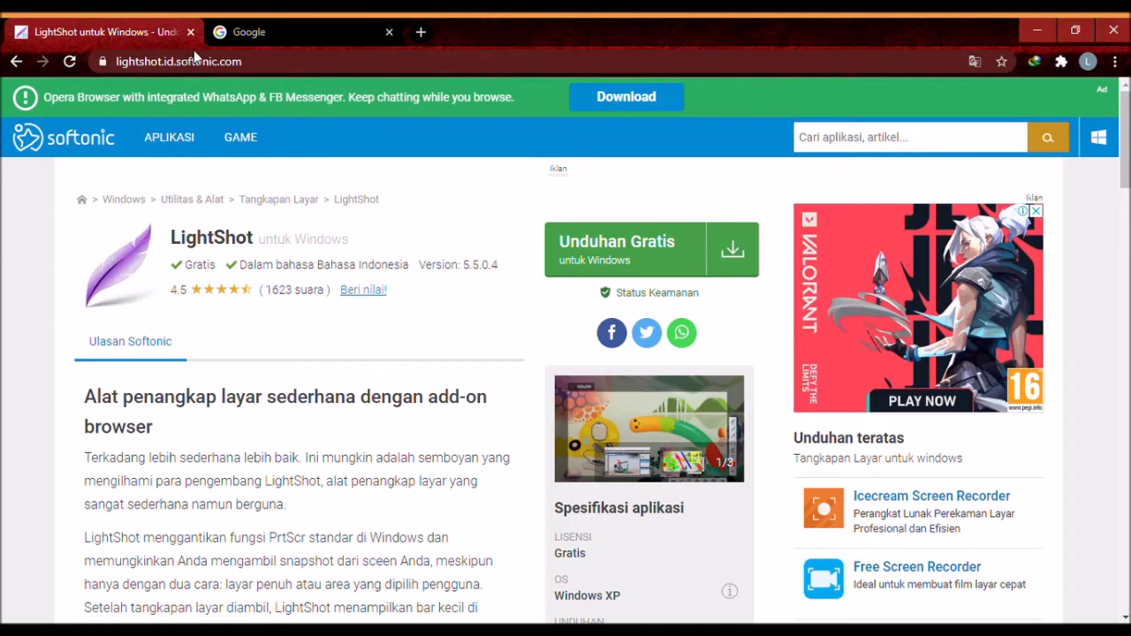
{"action": "left_click", "coordinate": [262, 40]}
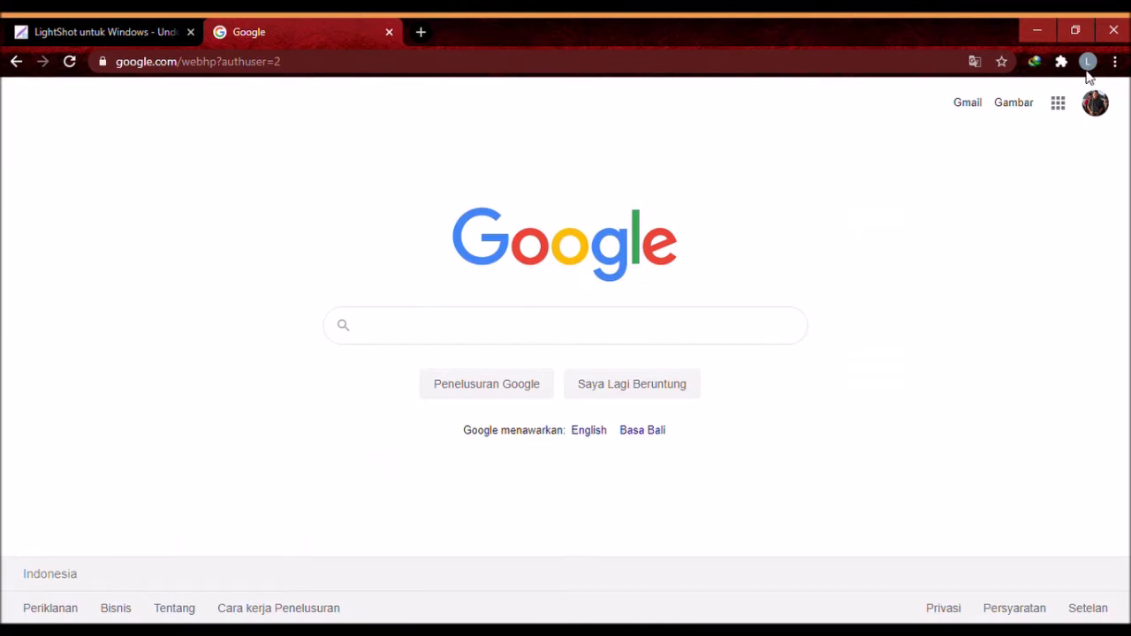
Open Google Drive from the Google apps and create a new blank Google Form.
{"action": "left_click", "coordinate": [1059, 106]}
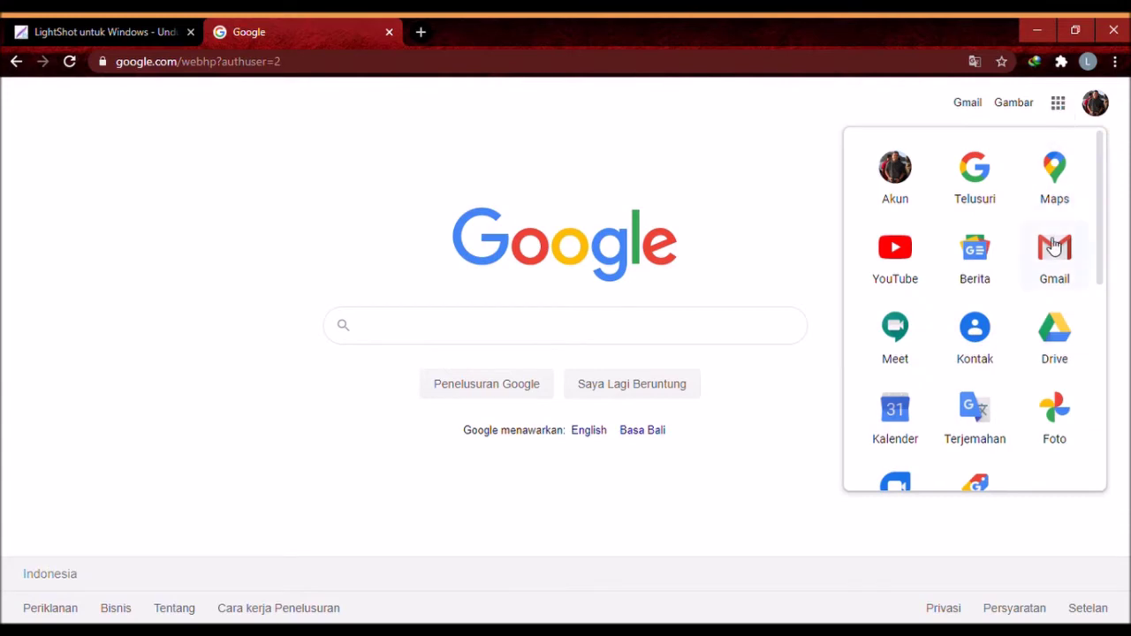
{"action": "left_click", "coordinate": [1067, 342]}
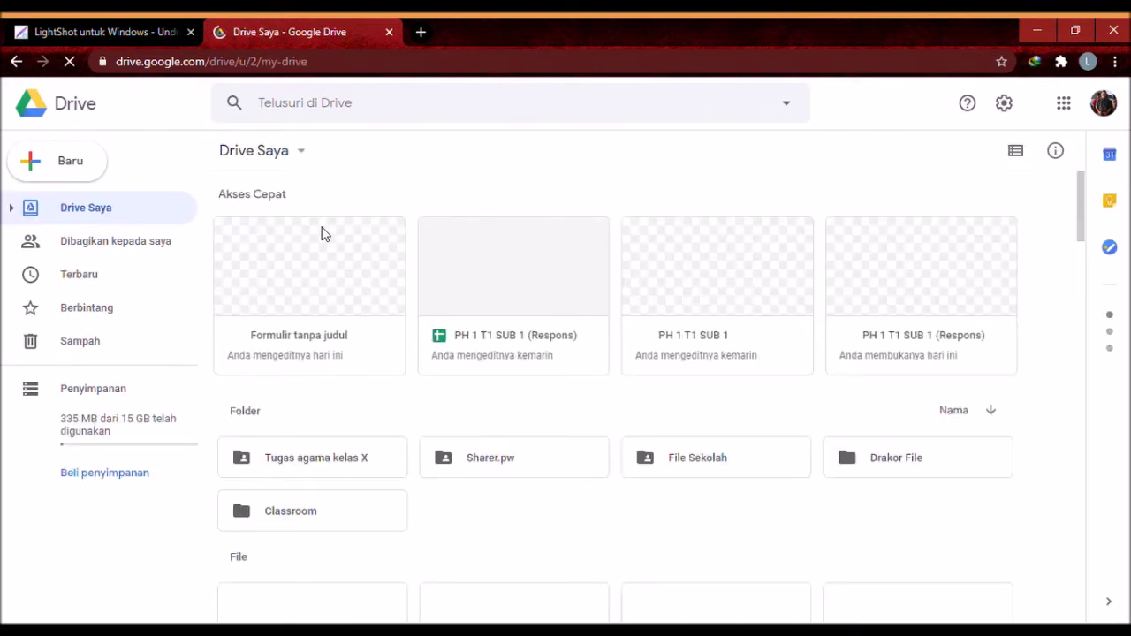
{"action": "left_click", "coordinate": [288, 160]}
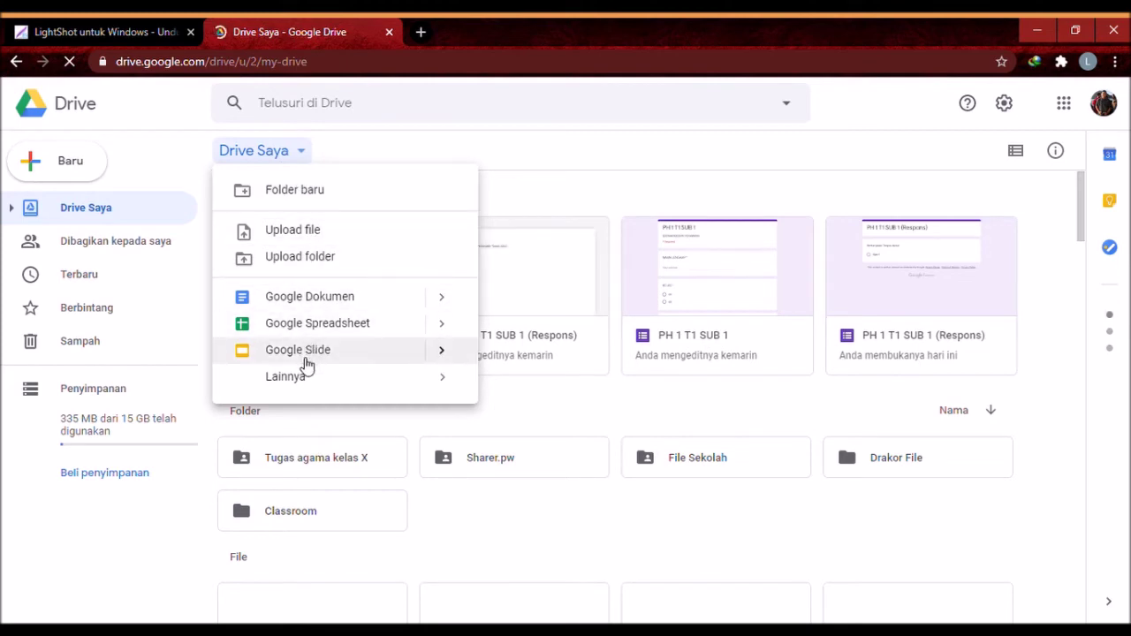
{"action": "mouse_move", "coordinate": [301, 378]}
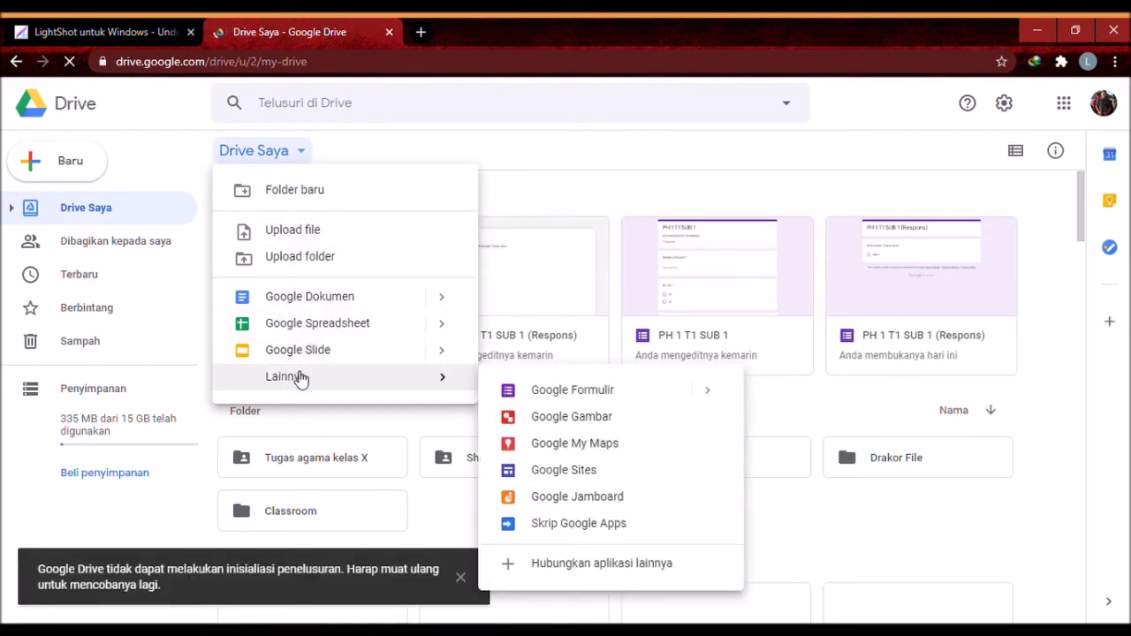
{"action": "left_click", "coordinate": [535, 397]}
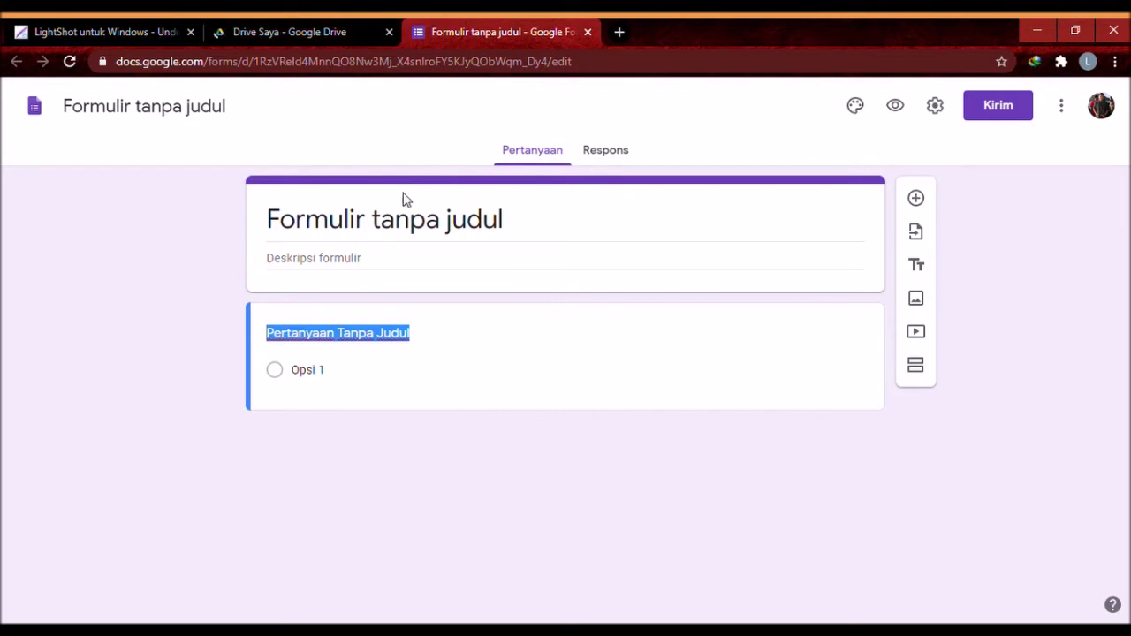
Title the form "ULANGAN" and apply the same name to the form file.
{"action": "left_click", "coordinate": [394, 226]}
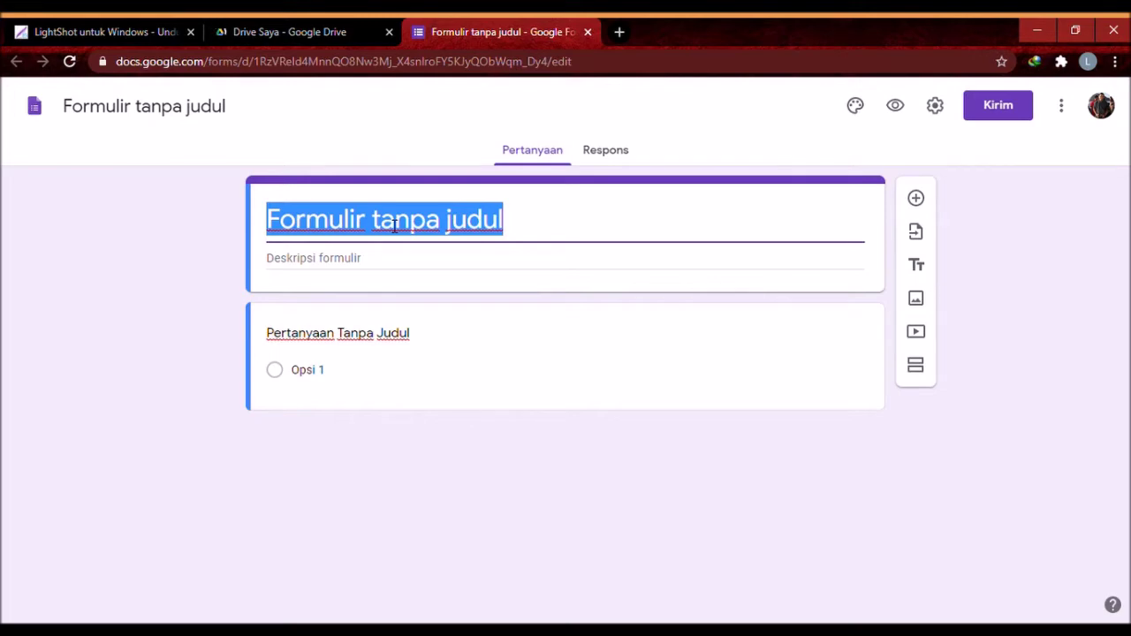
{"action": "type", "text": "ULANGAN"}
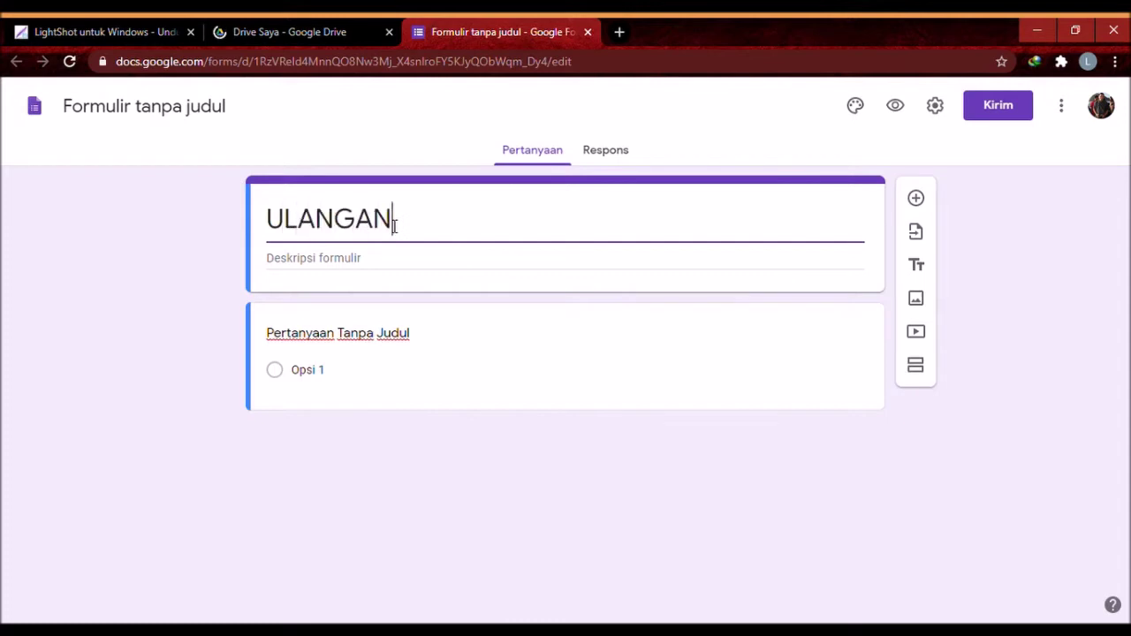
{"action": "left_click", "coordinate": [190, 109]}
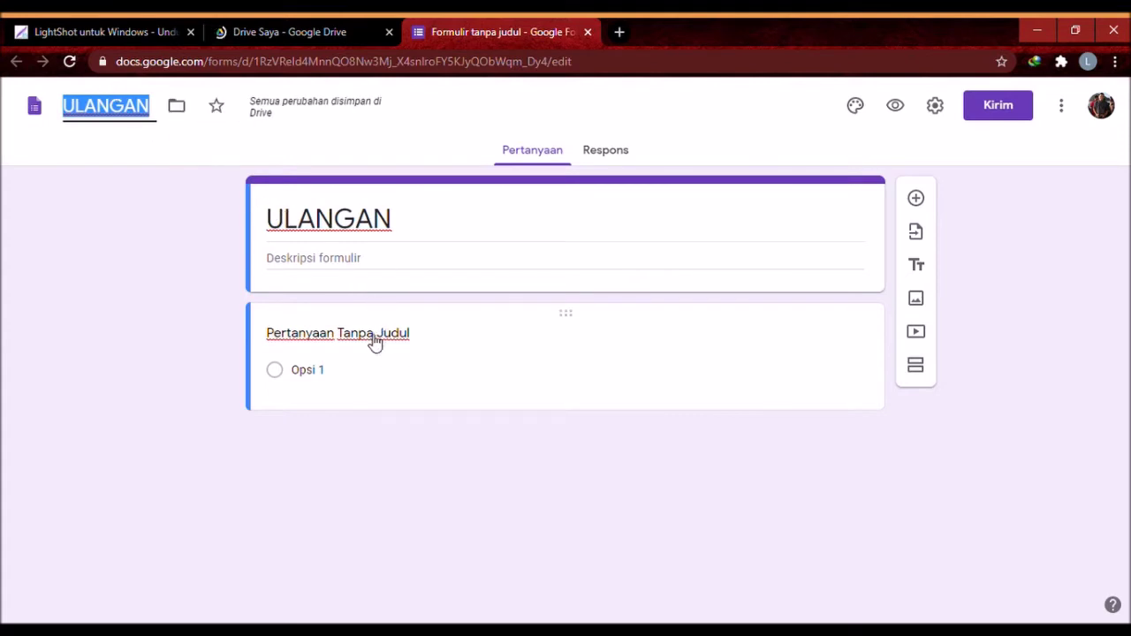
Turn the first question into a required short-answer (Jawaban singkat) question titled "Nama Lengkap".
{"action": "left_click", "coordinate": [375, 342]}
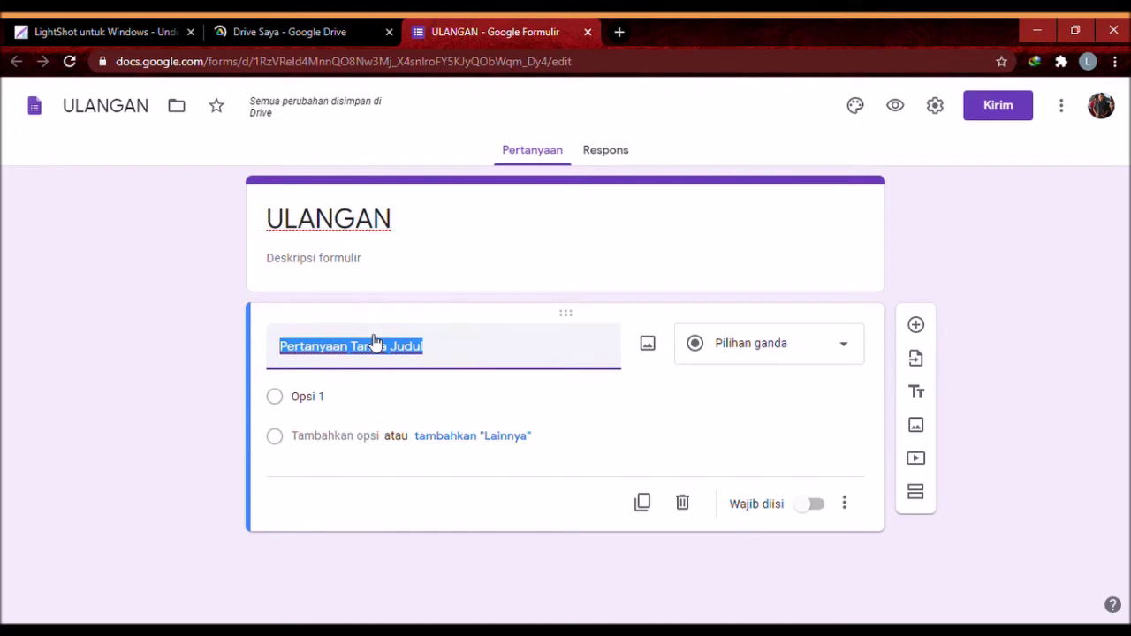
{"action": "type", "text": "Nama Lengkap"}
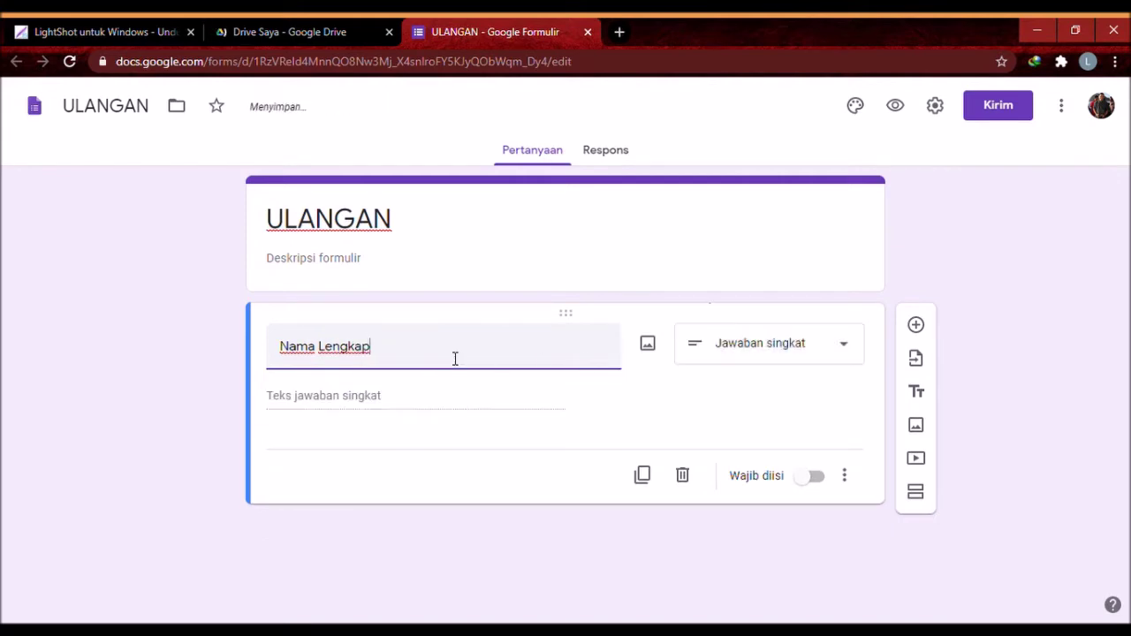
{"action": "left_click", "coordinate": [712, 354]}
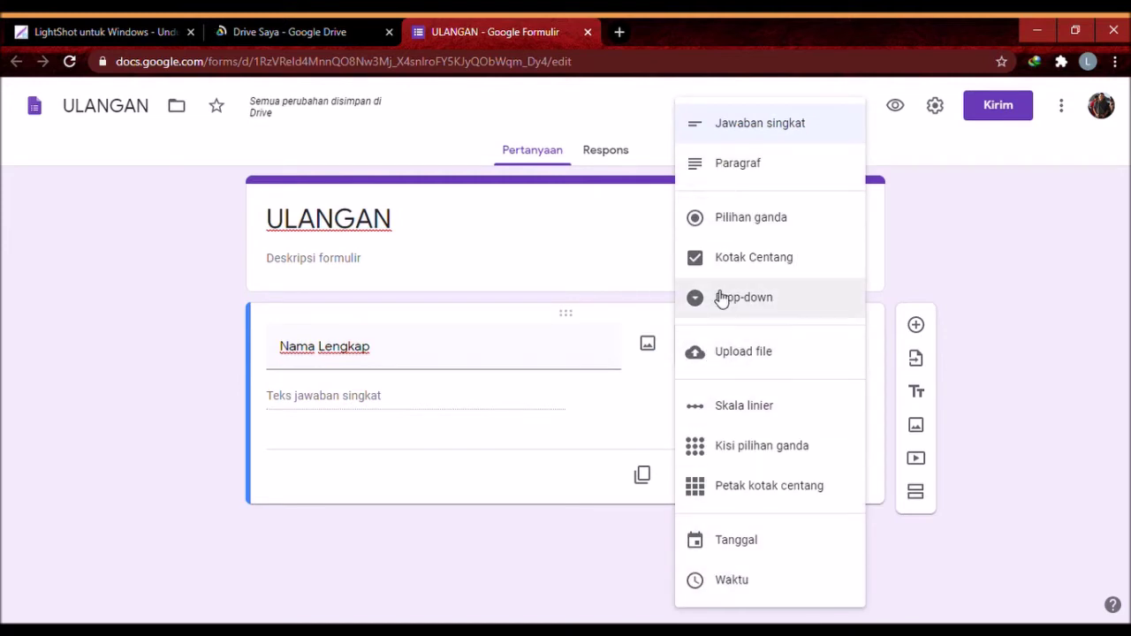
{"action": "left_click", "coordinate": [743, 136]}
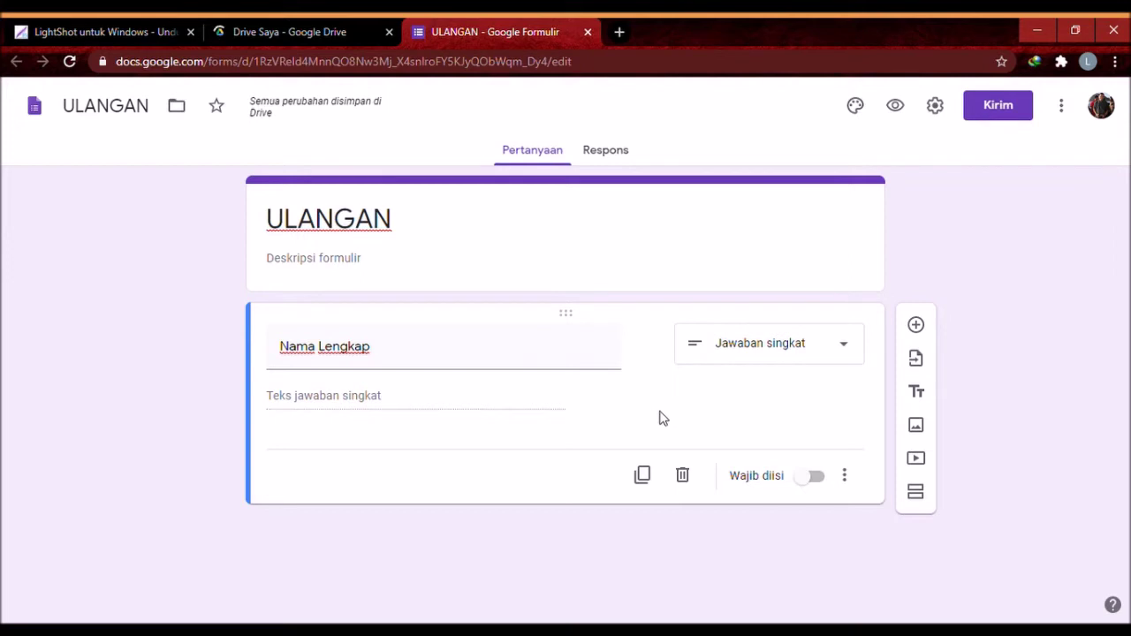
{"action": "left_click", "coordinate": [824, 488]}
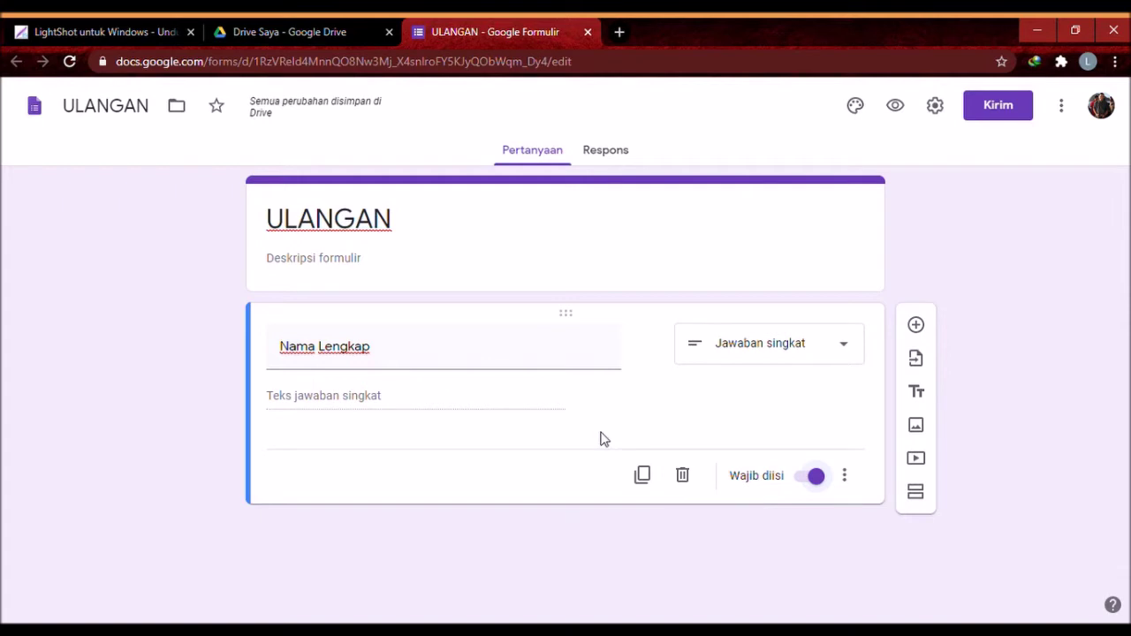
Duplicate the Nama Lengkap question, retitle the copy "Kelas" and set its type to multiple choice (Pilihan ganda).
{"action": "left_click", "coordinate": [654, 477]}
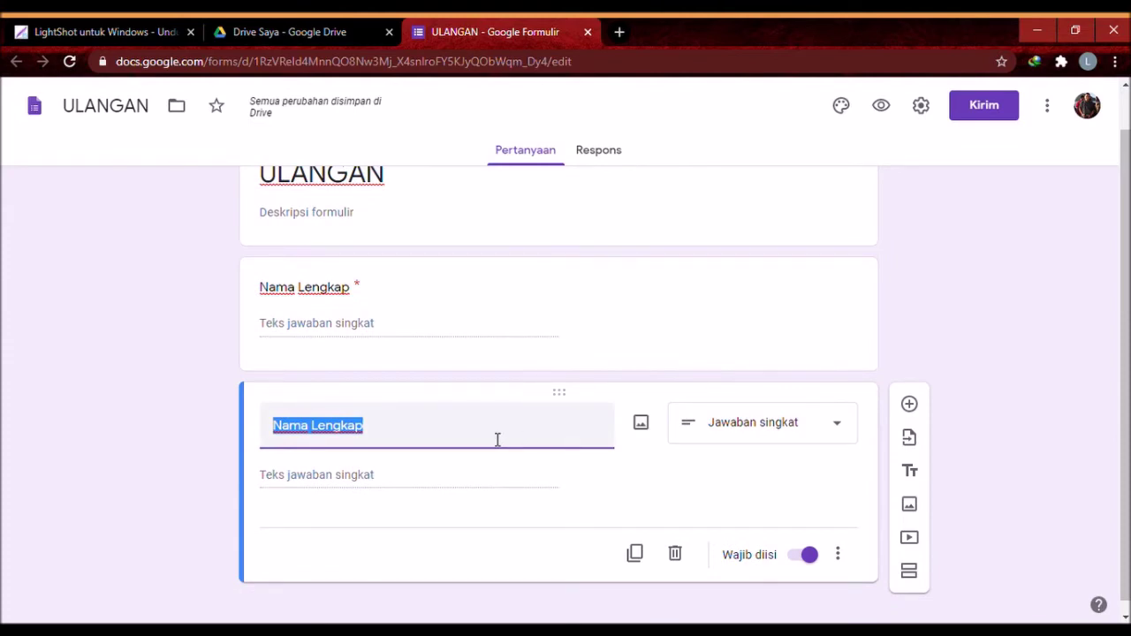
{"action": "type", "text": "Ke"}
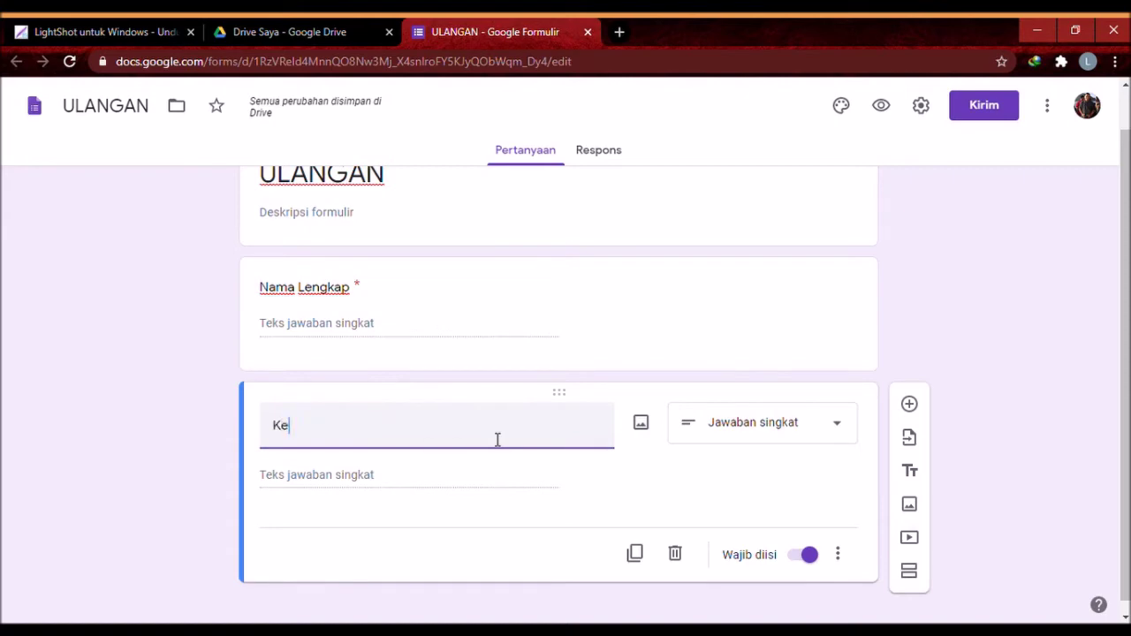
{"action": "type", "text": "s"}
{"action": "key", "text": "BackSpace"}
{"action": "type", "text": "las"}
{"action": "key", "text": "BackSpace"}
{"action": "key", "text": "BackSpace"}
{"action": "key", "text": "BackSpace"}
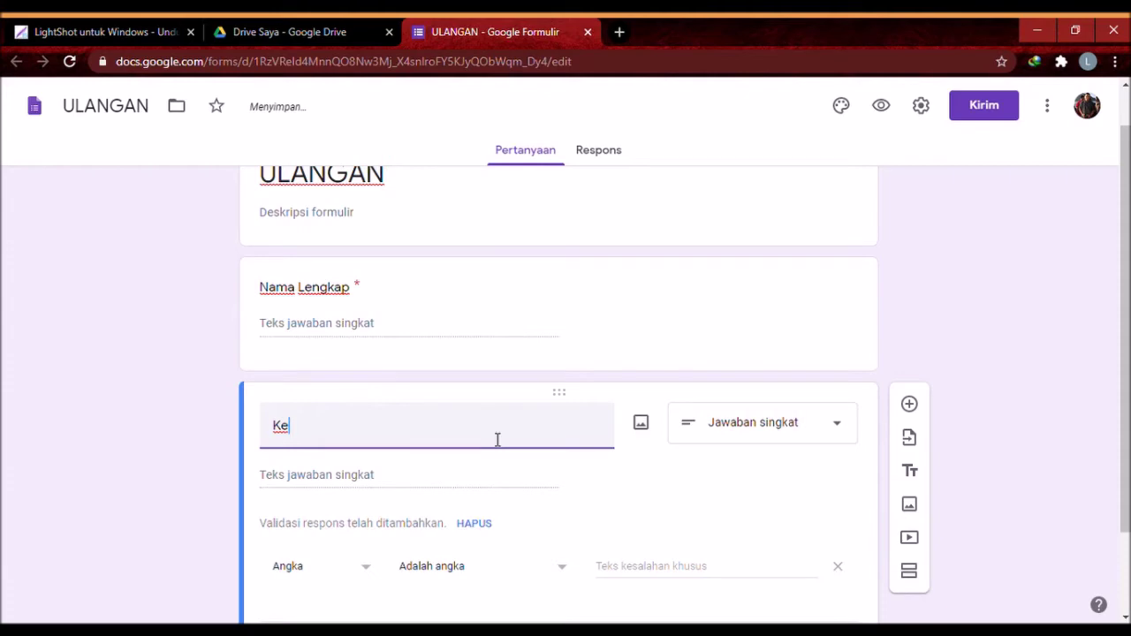
{"action": "type", "text": "las"}
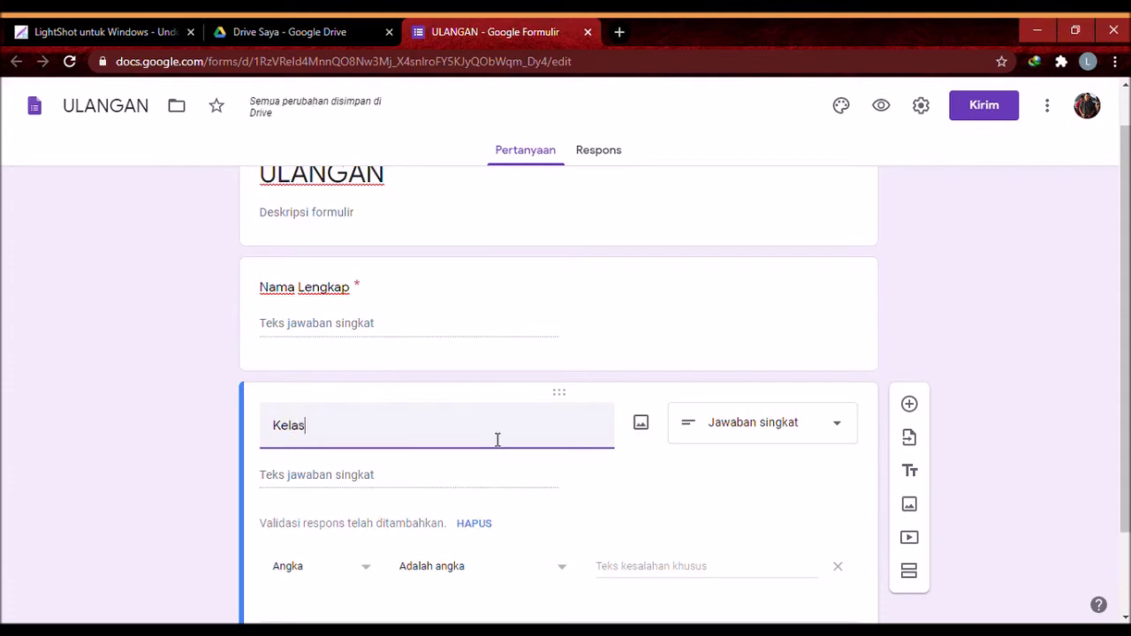
{"action": "left_click", "coordinate": [739, 431]}
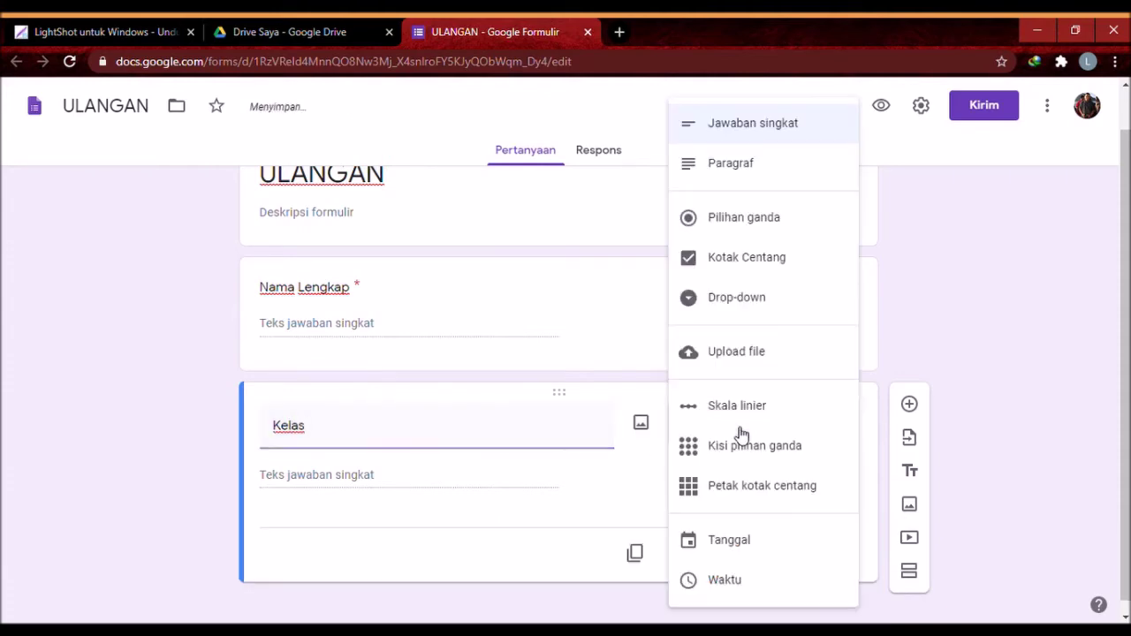
{"action": "left_click", "coordinate": [717, 235]}
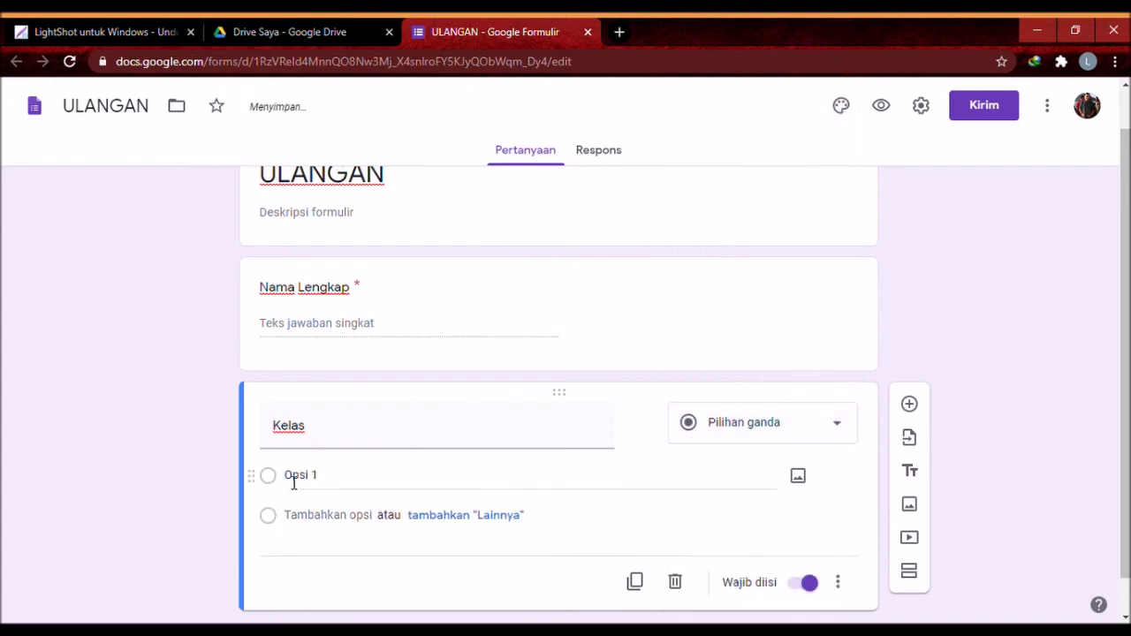
Enter the answer options 6A, 6B, 6C, 6D and 6E for the Kelas question.
{"action": "left_click", "coordinate": [303, 479]}
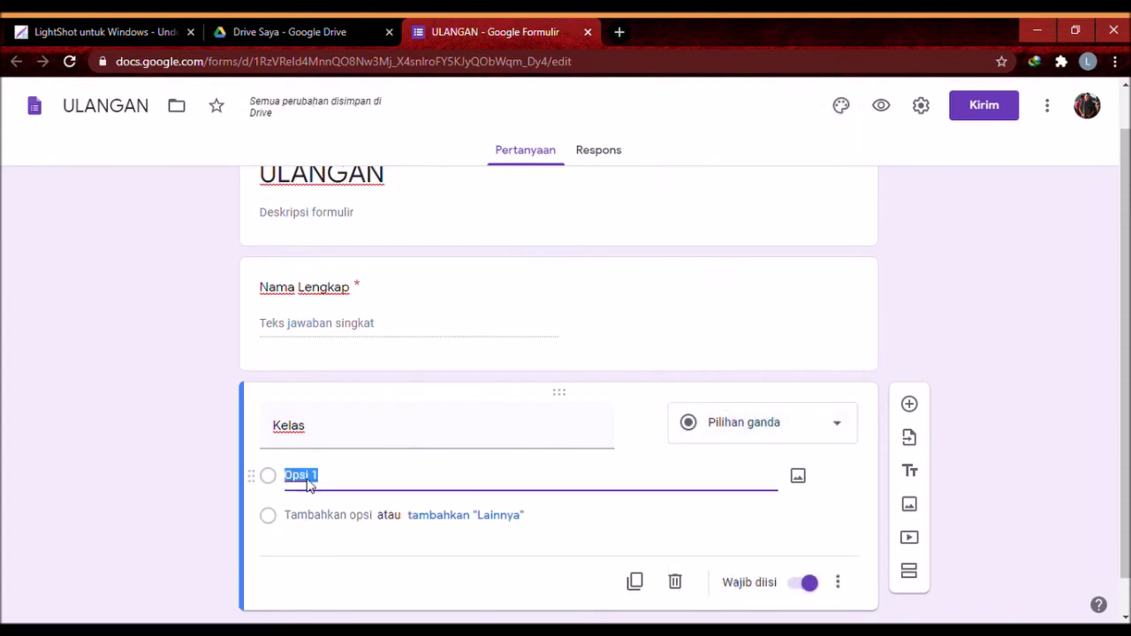
{"action": "type", "text": "6A"}
{"action": "key", "text": "Return"}
{"action": "type", "text": "6"}
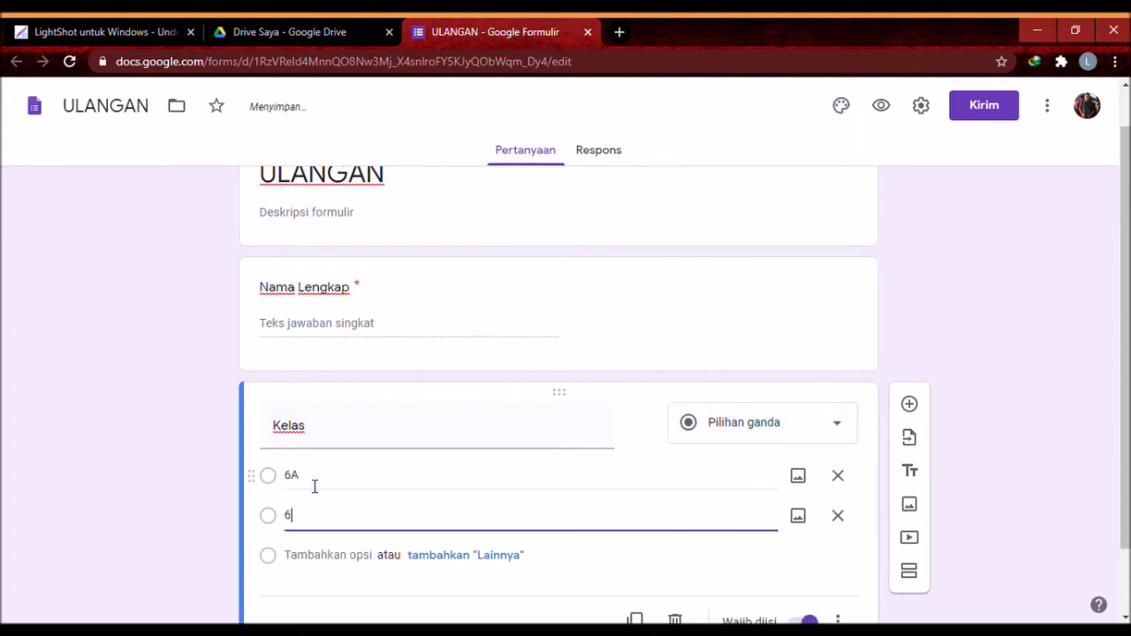
{"action": "type", "text": "B"}
{"action": "key", "text": "Return"}
{"action": "type", "text": "6C"}
{"action": "key", "text": "Return"}
{"action": "type", "text": "6D"}
{"action": "key", "text": "Return"}
{"action": "type", "text": "6E"}
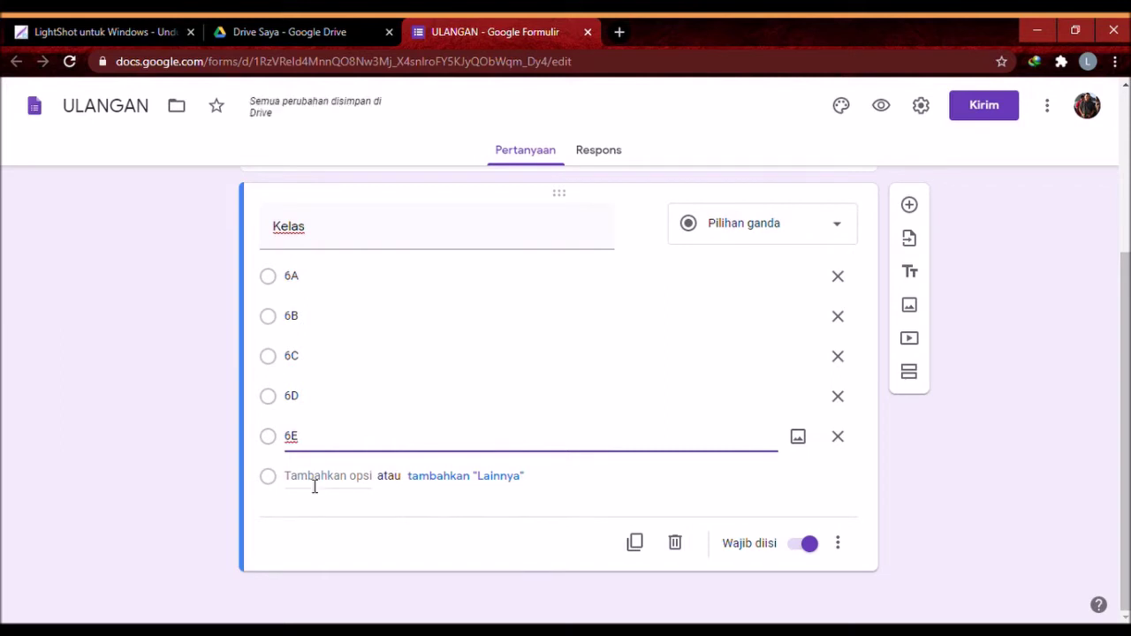
Duplicate the Kelas question, retitle the copy "No Absen" and change its type to short answer (Jawaban singkat).
{"action": "left_click", "coordinate": [646, 546]}
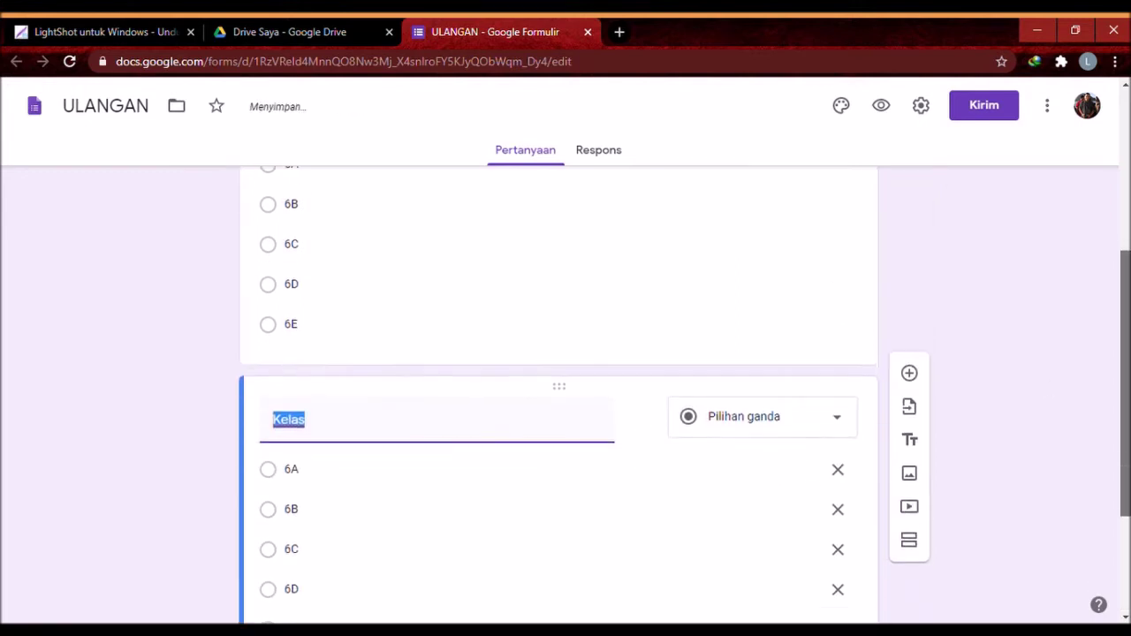
{"action": "type", "text": "nC"}
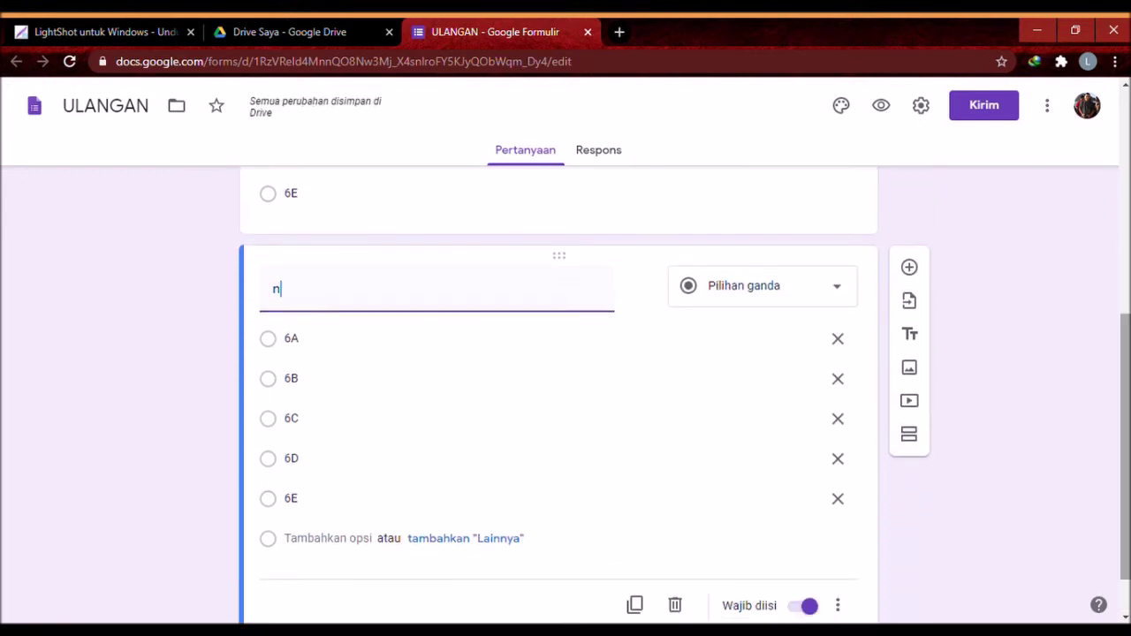
{"action": "key", "text": "BackSpace"}
{"action": "key", "text": "BackSpace"}
{"action": "type", "text": "No"}
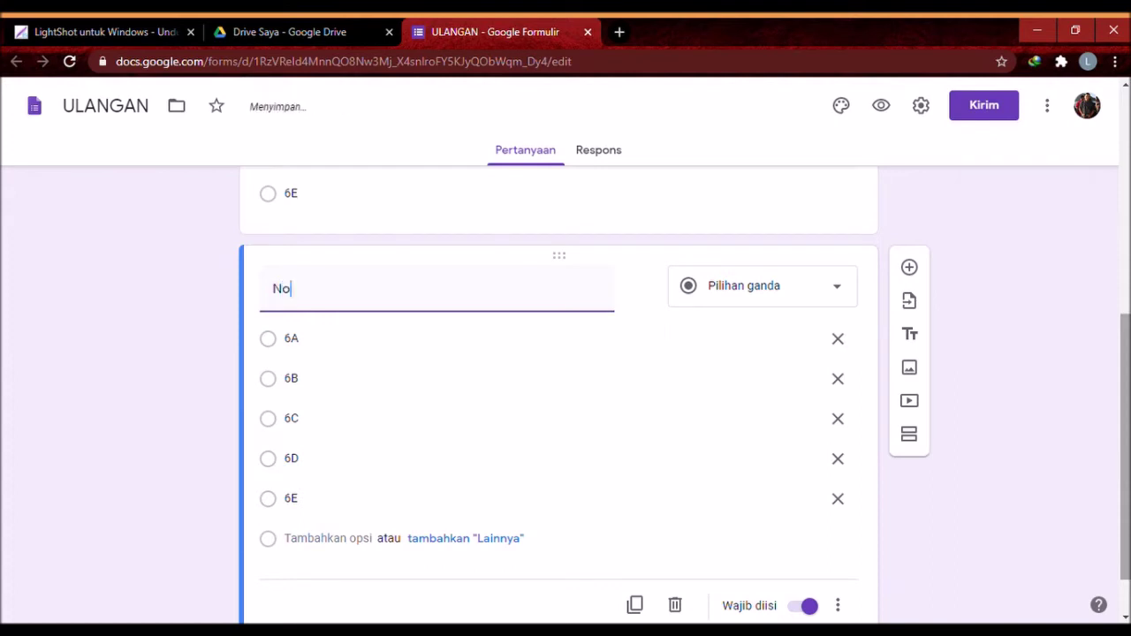
{"action": "type", "text": " Absen"}
{"action": "left_click", "coordinate": [707, 295]}
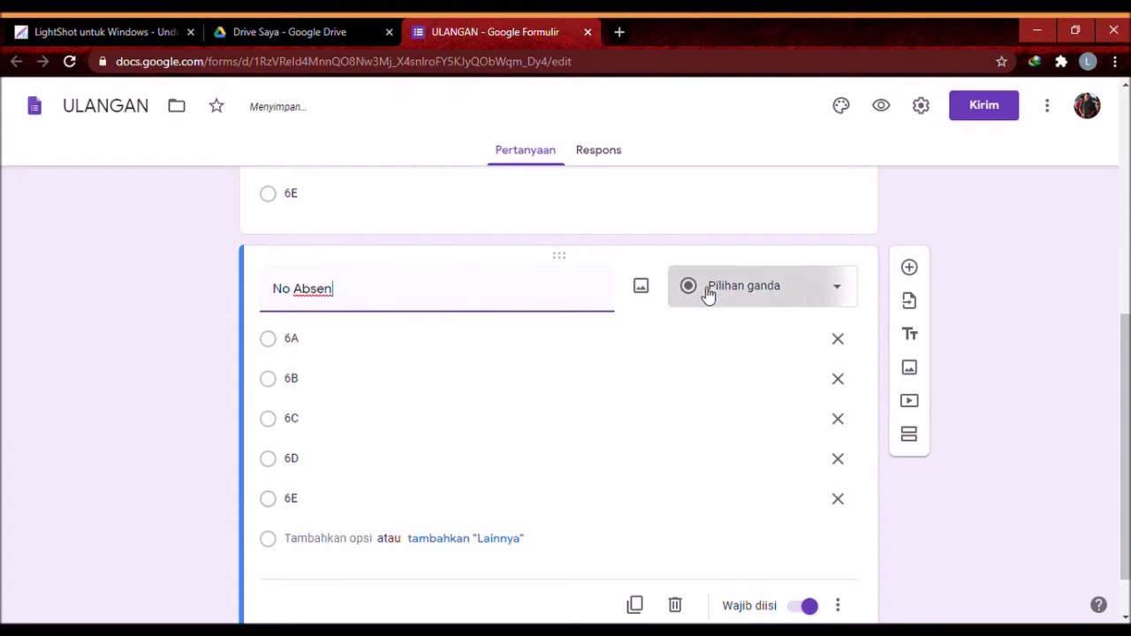
{"action": "left_click", "coordinate": [722, 132]}
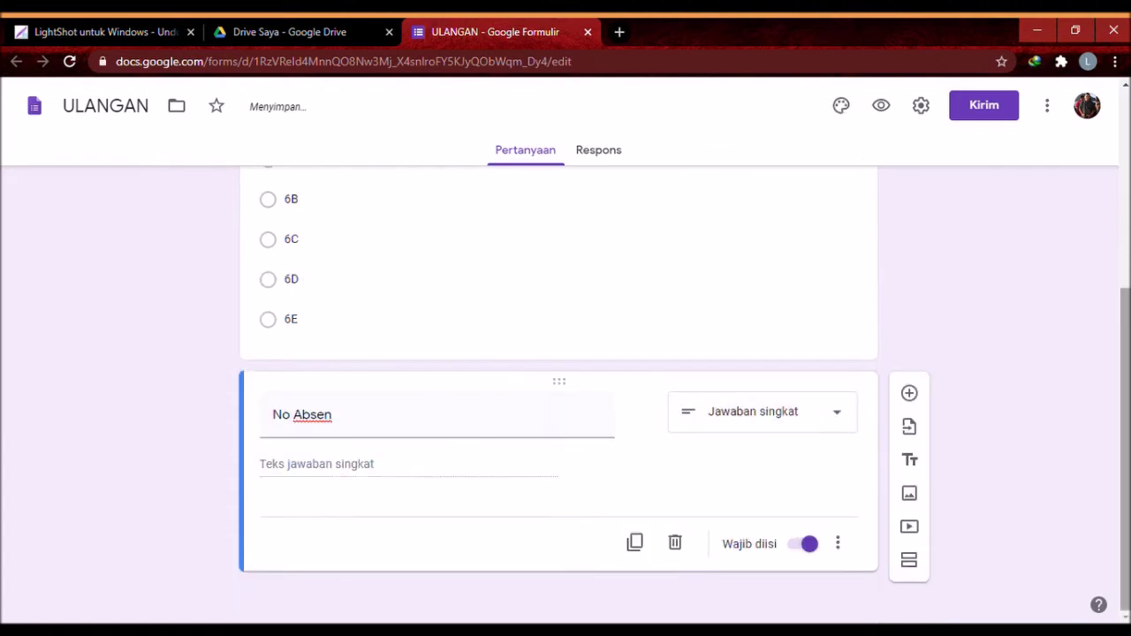
Duplicate the No Absen question, retitle the copy "1." and change its type to multiple choice (Pilihan ganda).
{"action": "scroll", "coordinate": [559, 389], "scroll_direction": "up", "scroll_amount": 3}
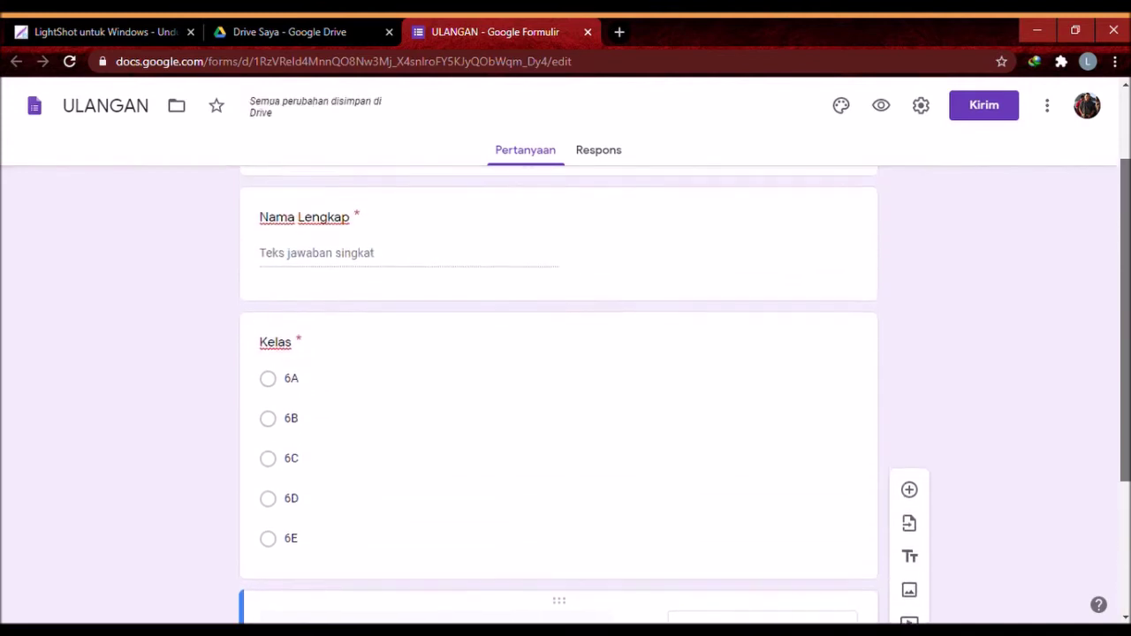
{"action": "scroll", "coordinate": [559, 388], "scroll_direction": "down", "scroll_amount": 3}
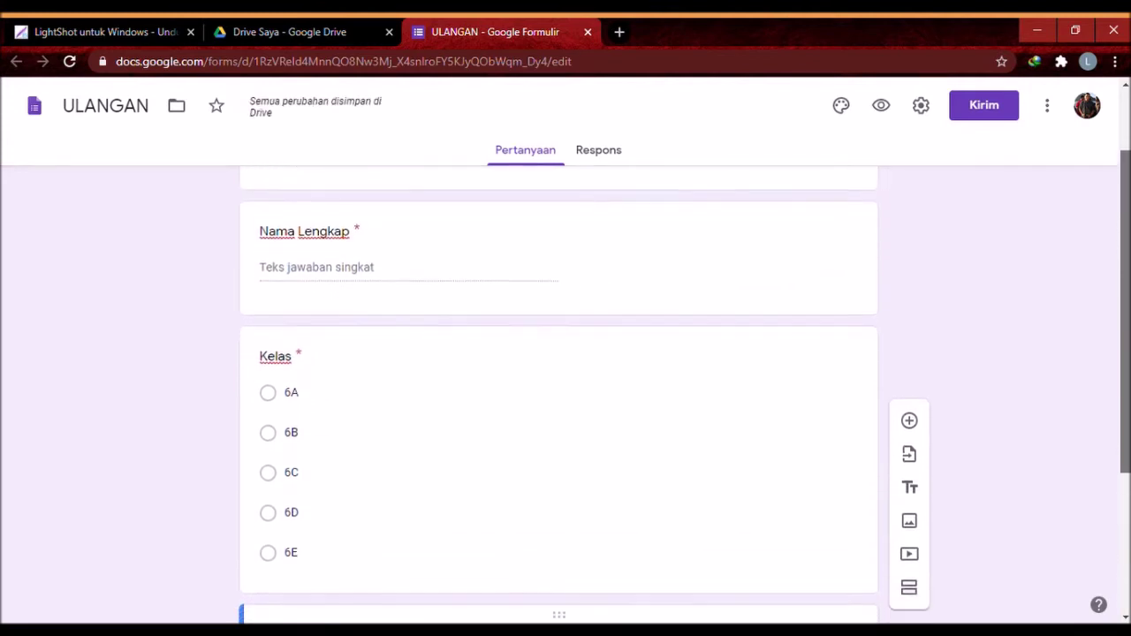
{"action": "scroll", "coordinate": [558, 389], "scroll_direction": "down", "scroll_amount": 2}
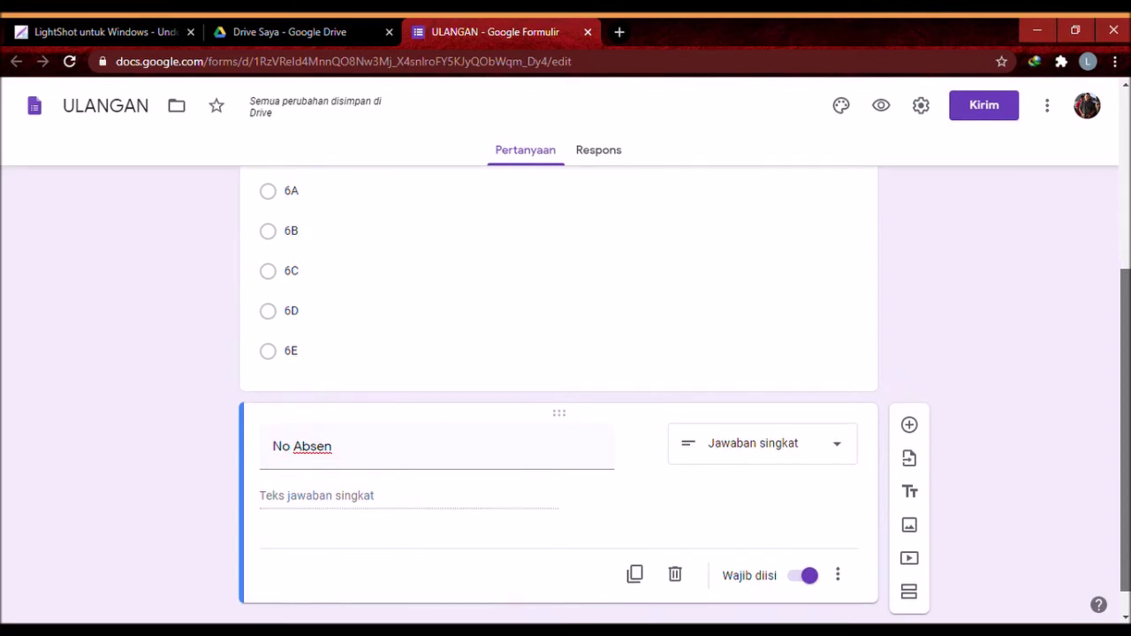
{"action": "scroll", "coordinate": [559, 389], "scroll_direction": "down", "scroll_amount": 1}
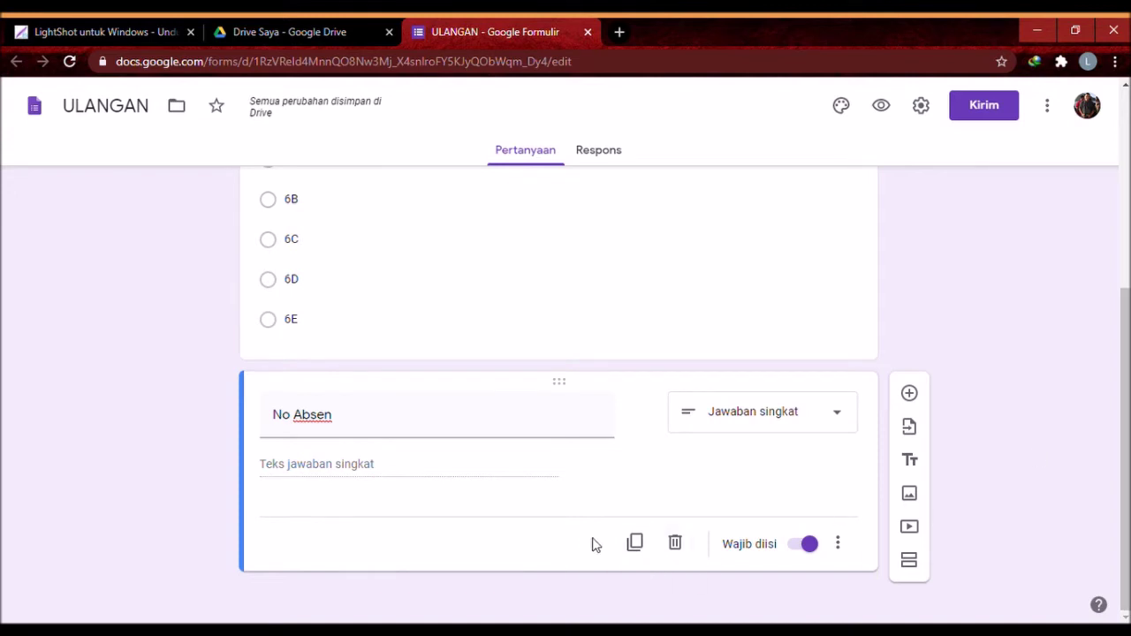
{"action": "left_click", "coordinate": [635, 544]}
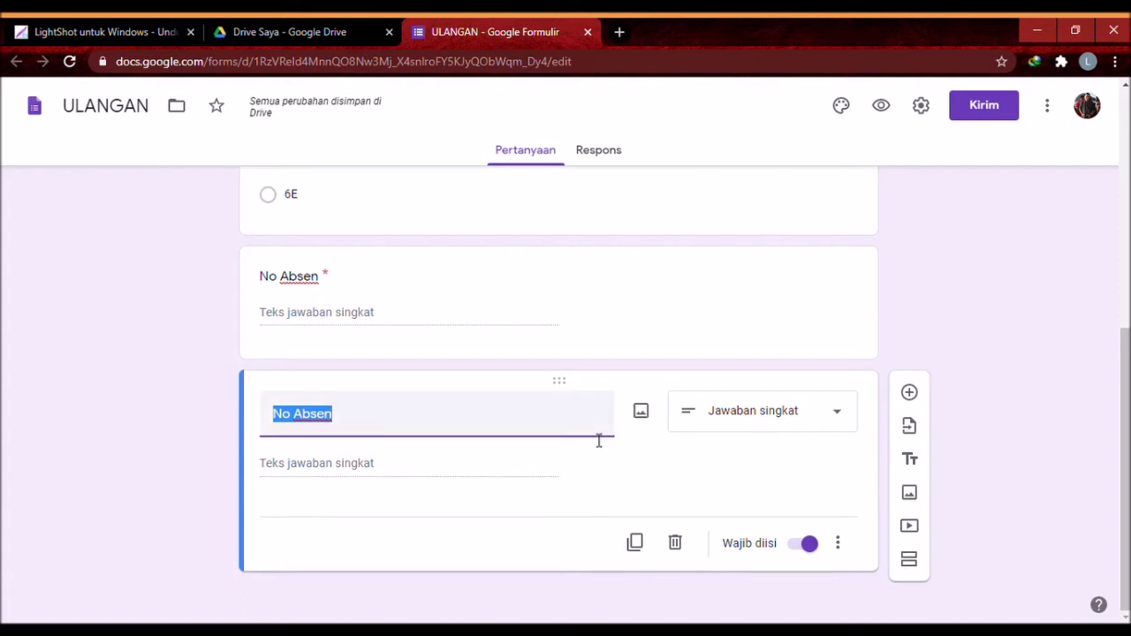
{"action": "type", "text": "1."}
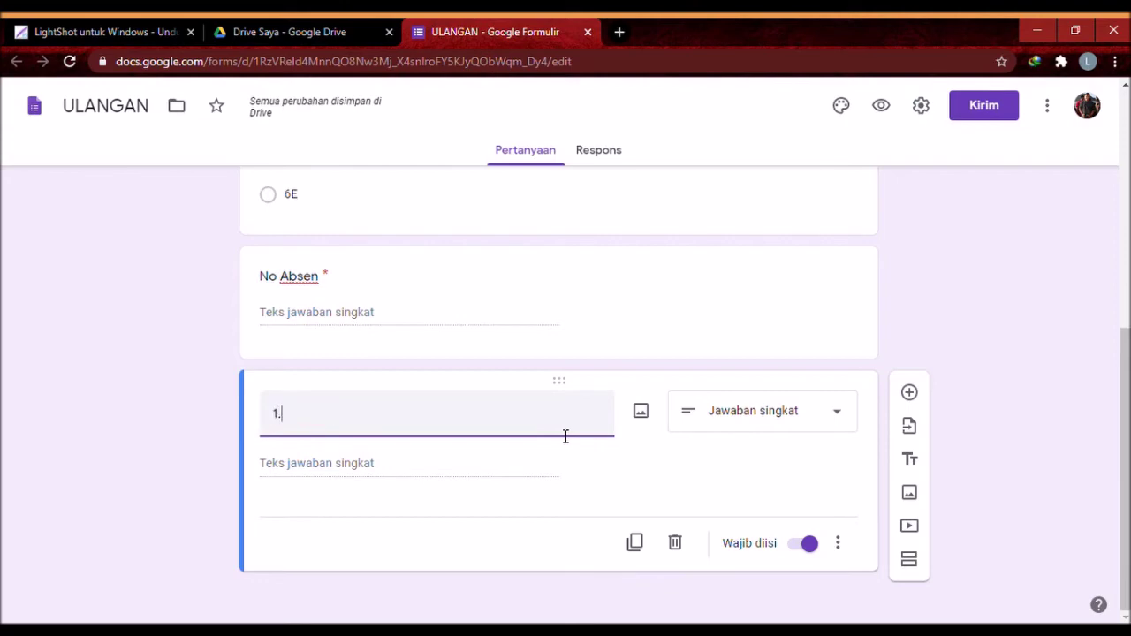
{"action": "left_click", "coordinate": [709, 422]}
{"action": "left_click", "coordinate": [738, 239]}
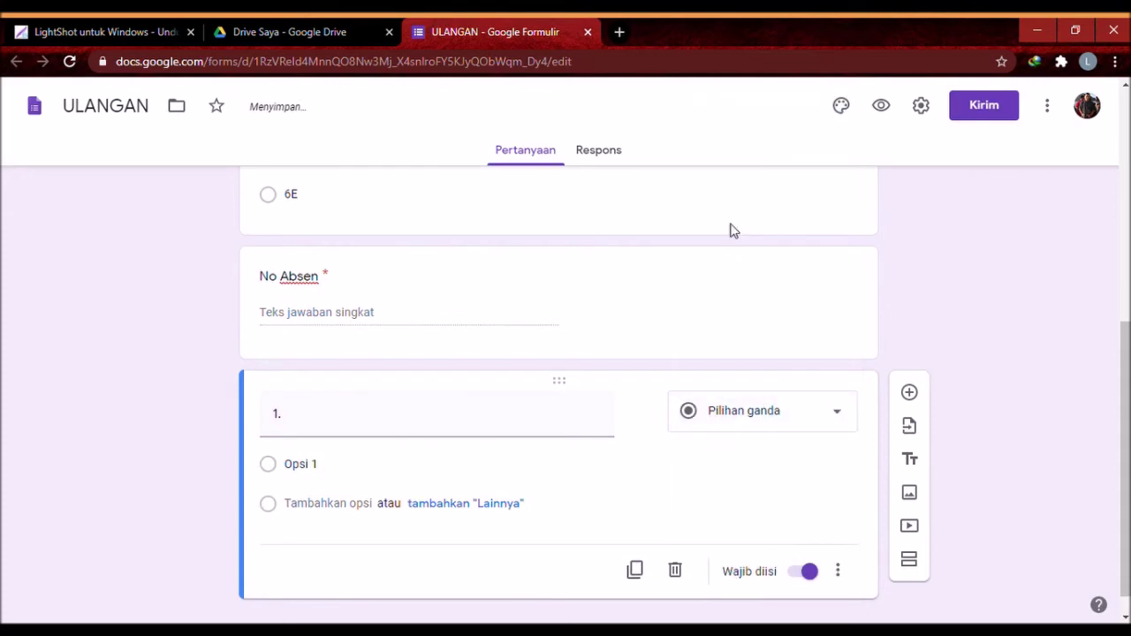
Enter the answer options A, B, C and D for question 1.
{"action": "left_click", "coordinate": [323, 475]}
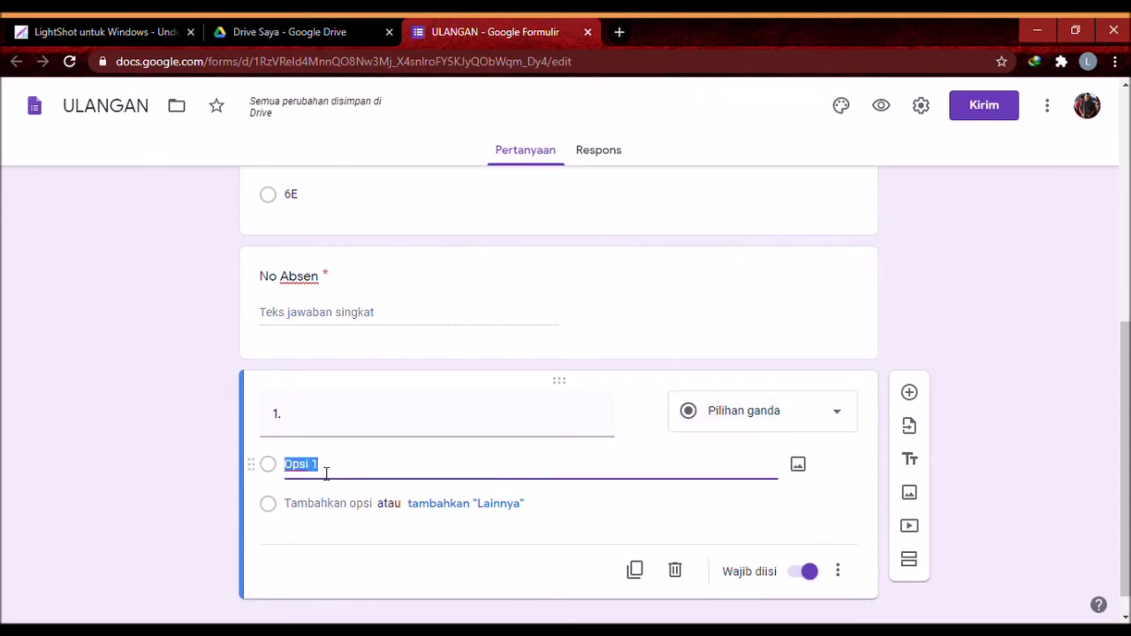
{"action": "type", "text": "A"}
{"action": "key", "text": "Return"}
{"action": "type", "text": "B"}
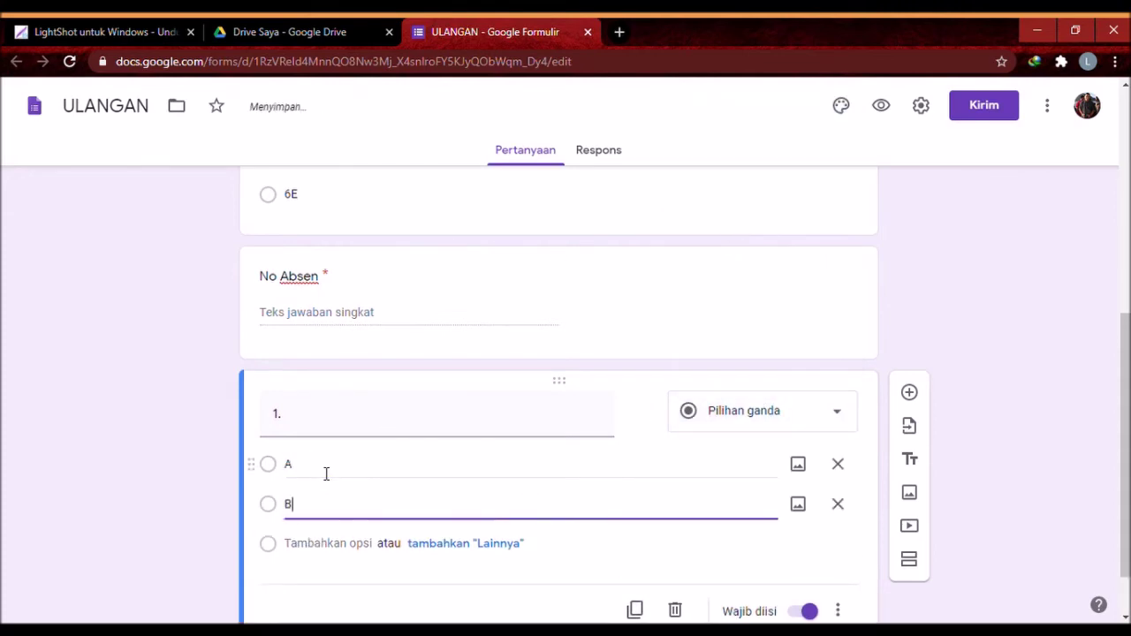
{"action": "key", "text": "Return"}
{"action": "type", "text": "C"}
{"action": "key", "text": "Return"}
{"action": "type", "text": "D"}
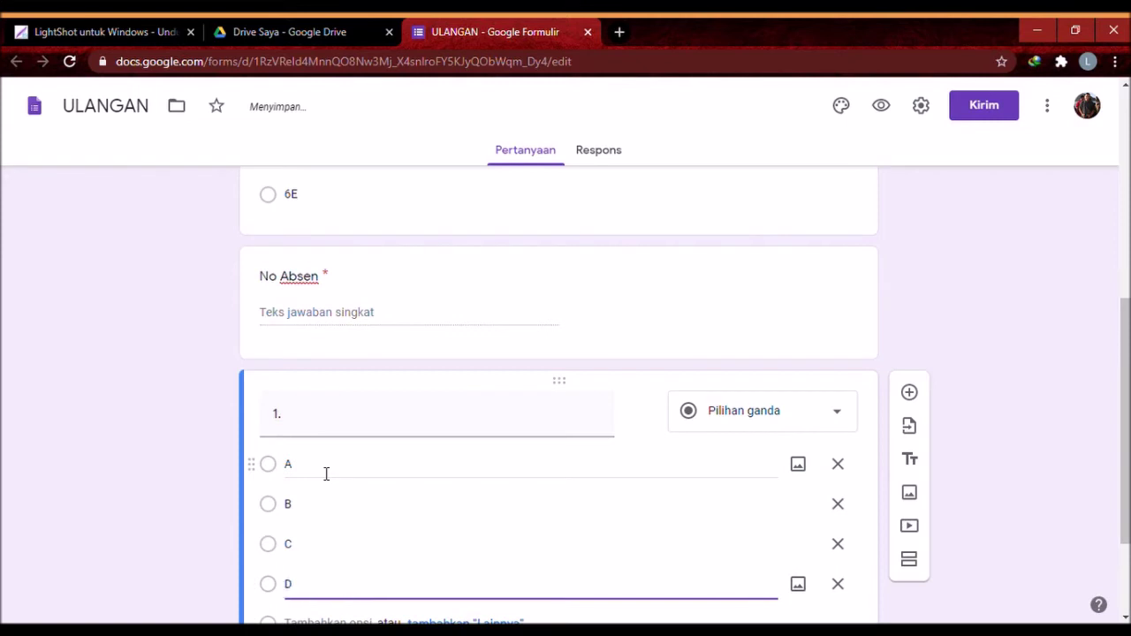
Open the form settings and try the shuffled question order option (Acak urutan pertanyaan) in the presentation settings.
{"action": "left_click_drag", "start_coordinate": [1123, 314], "coordinate": [1124, 375]}
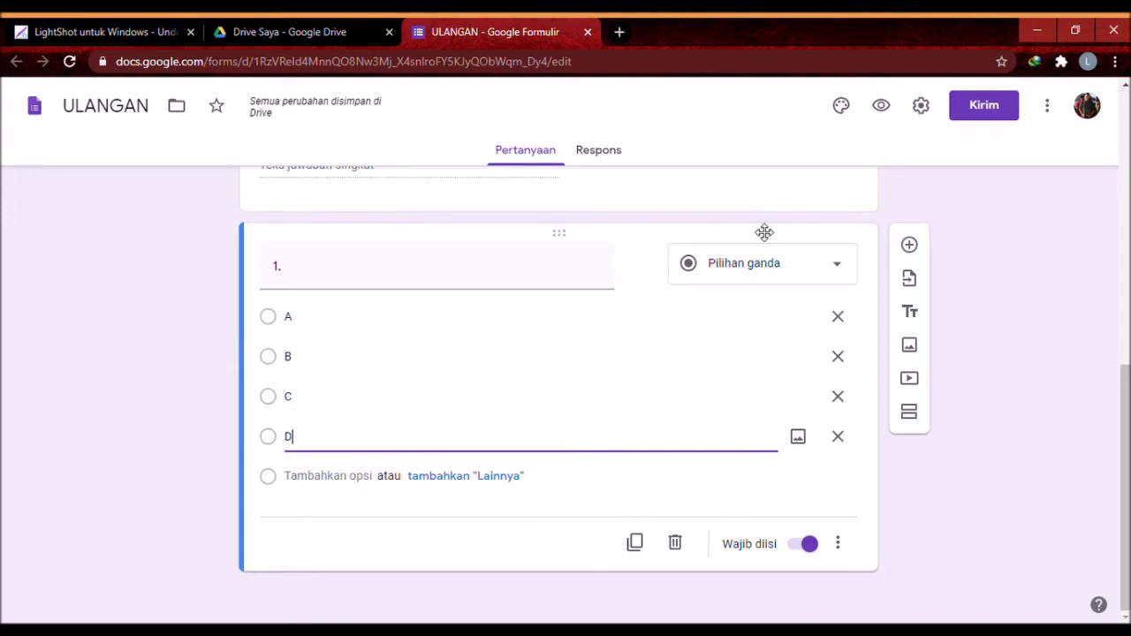
{"action": "left_click", "coordinate": [924, 107]}
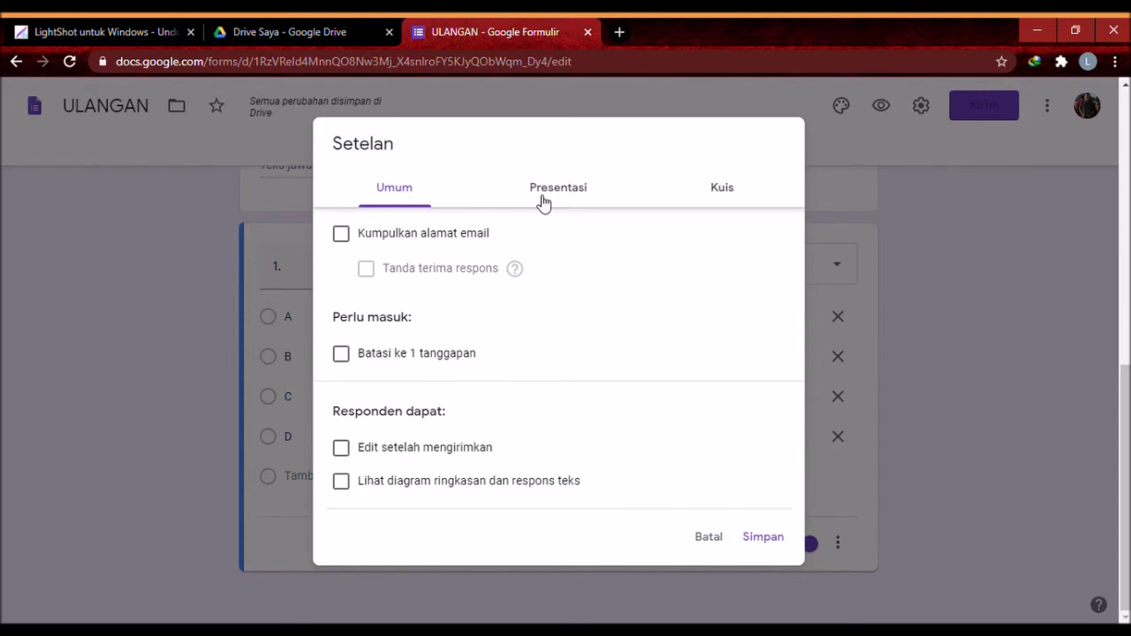
{"action": "left_click", "coordinate": [575, 194]}
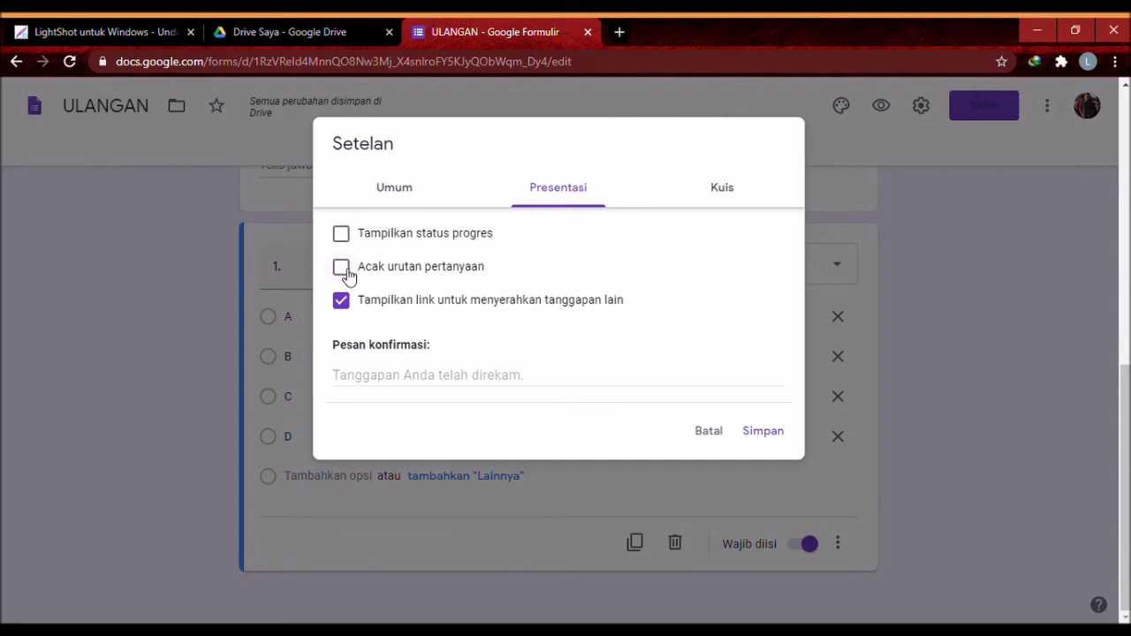
{"action": "left_click", "coordinate": [346, 270]}
{"action": "left_click", "coordinate": [347, 271]}
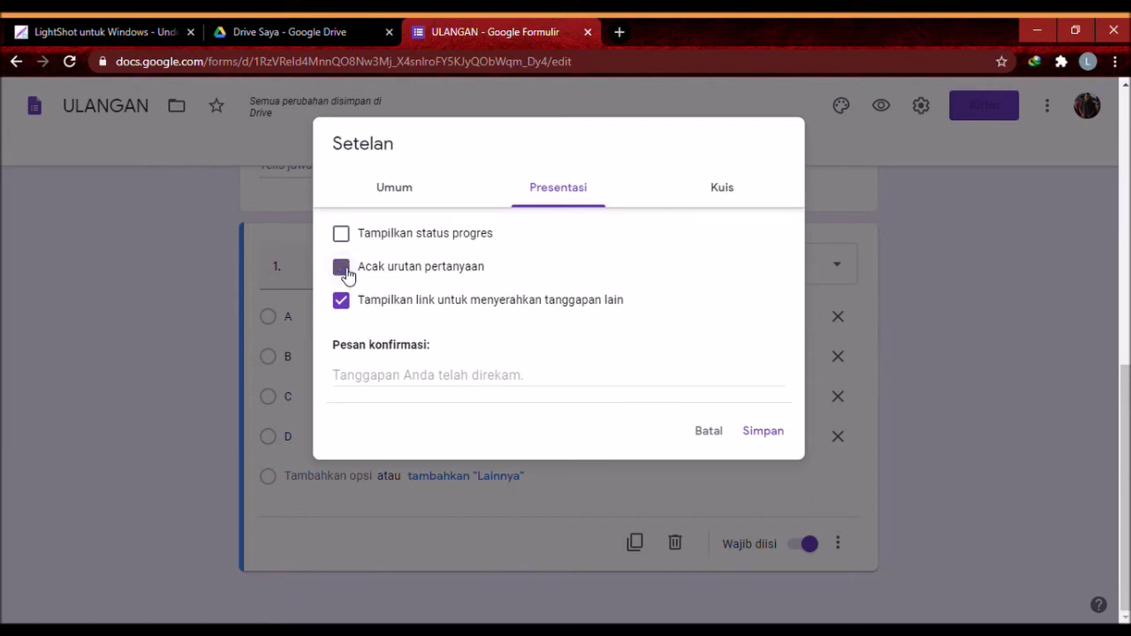
Turn the form into a quiz (Jadikan ini sebagai kuis) and save the settings.
{"action": "left_click", "coordinate": [718, 188]}
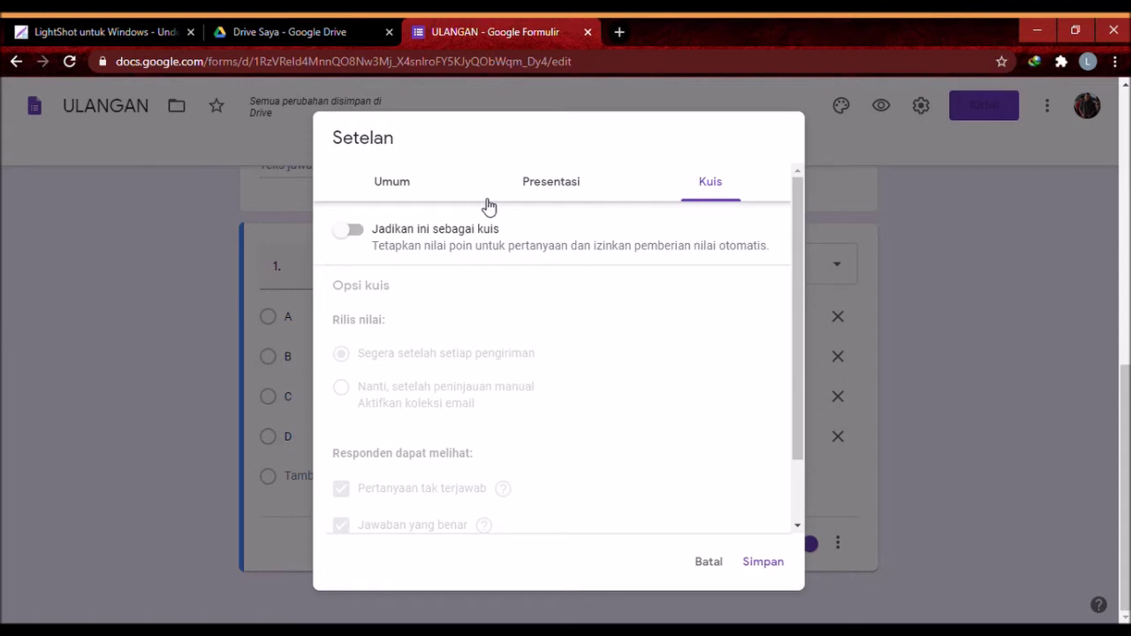
{"action": "left_click", "coordinate": [354, 231]}
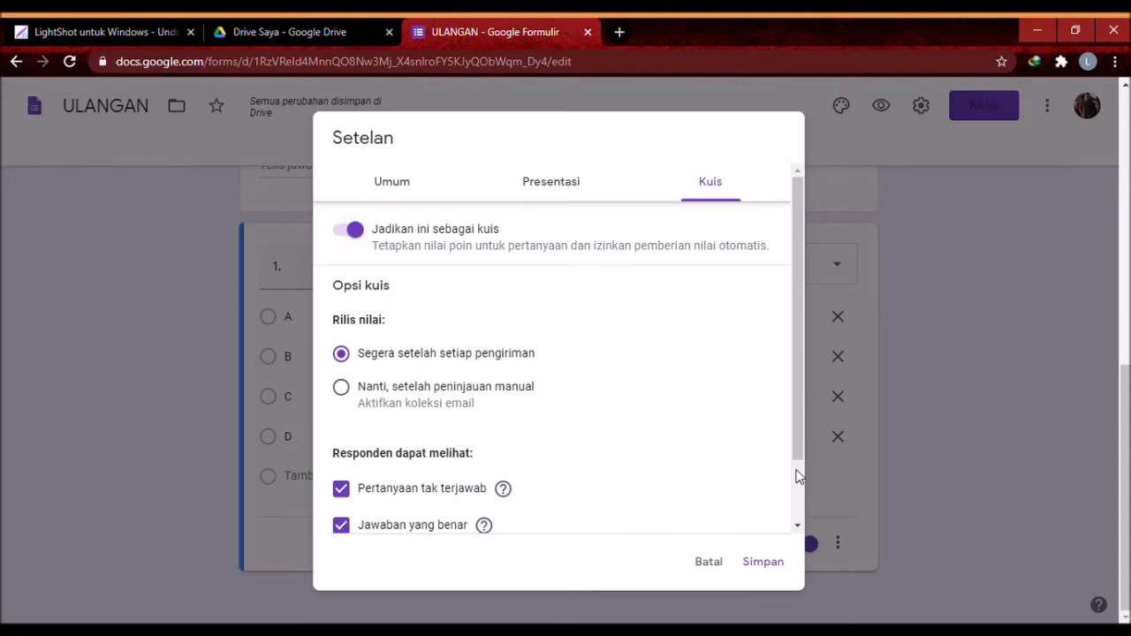
{"action": "scroll", "coordinate": [795, 477], "scroll_direction": "down", "scroll_amount": 2}
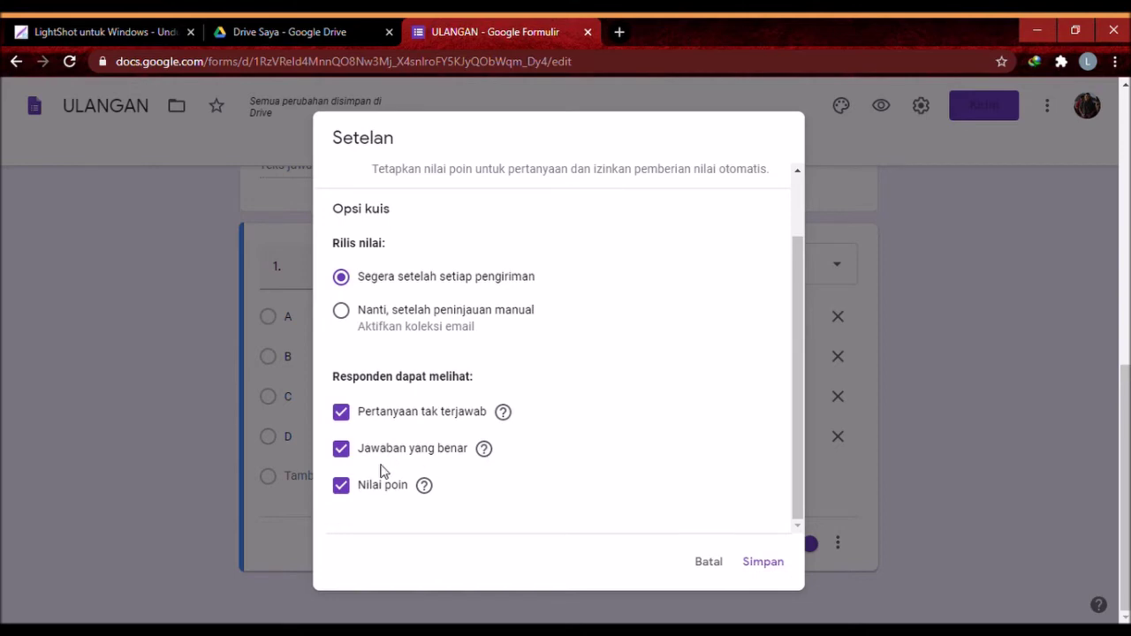
{"action": "left_click", "coordinate": [762, 566]}
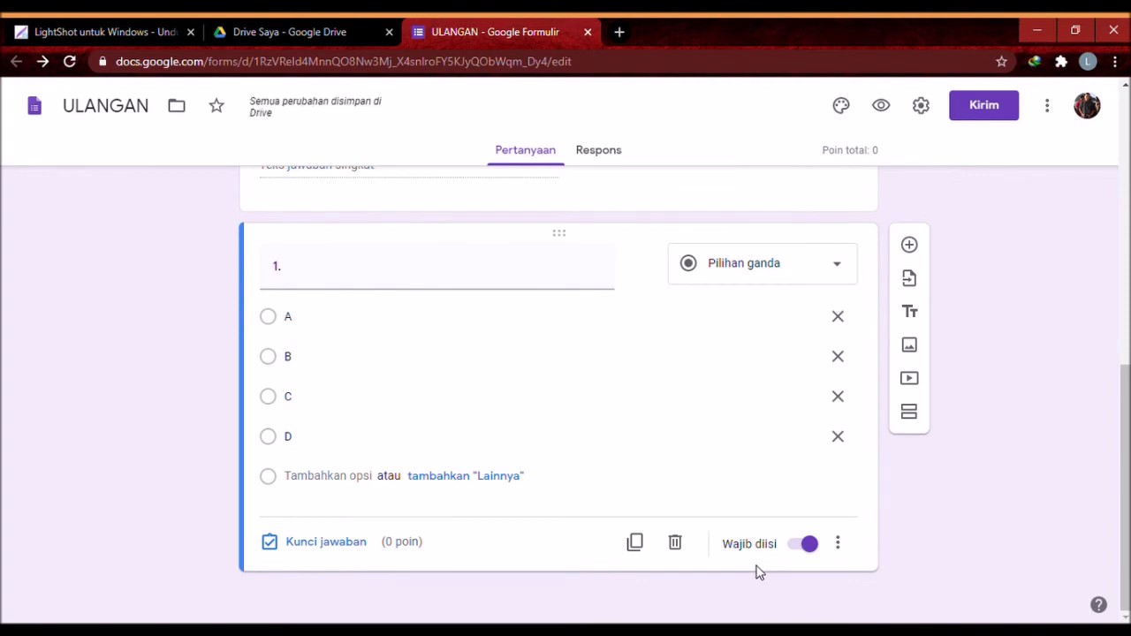
Set the value of question 1 to 20 points in its answer key (Kunci jawaban).
{"action": "left_click", "coordinate": [301, 552]}
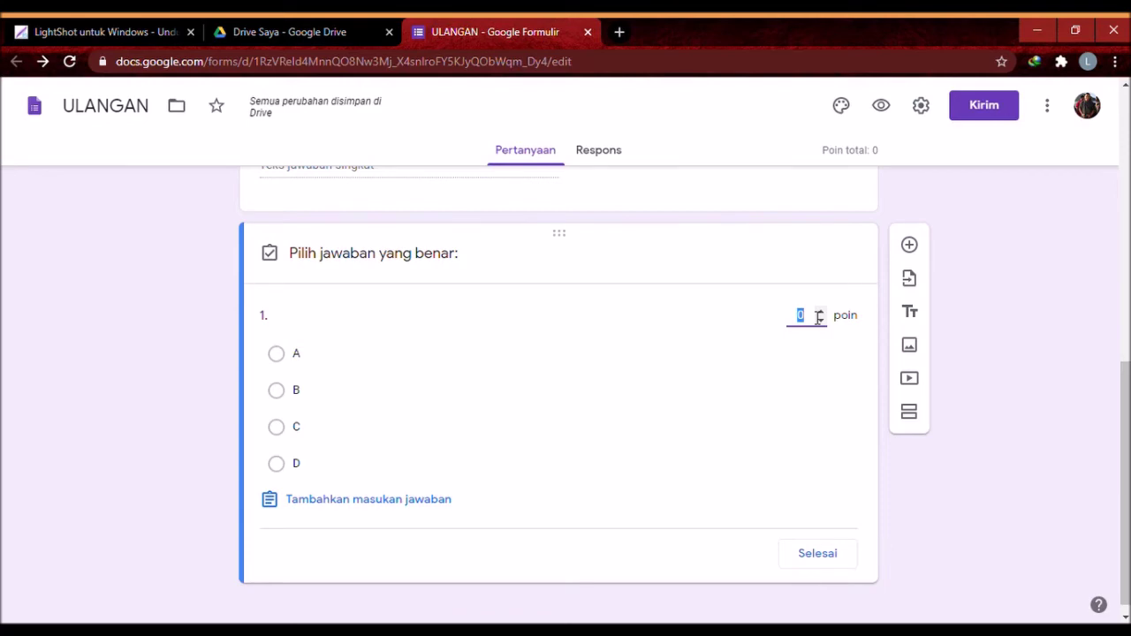
{"action": "type", "text": "20"}
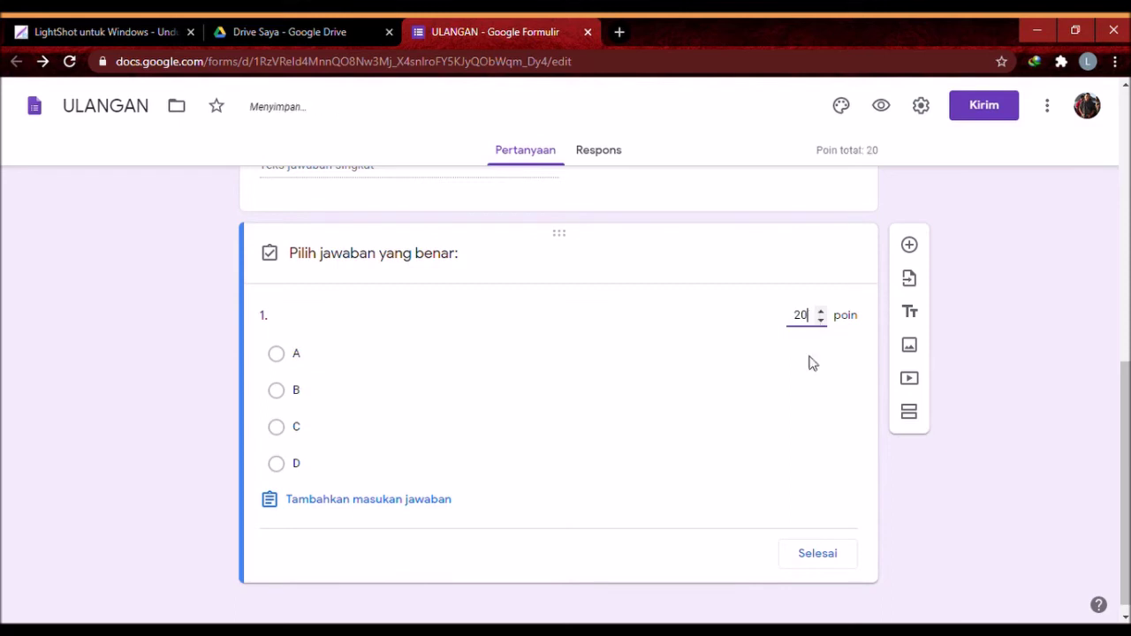
{"action": "left_click", "coordinate": [817, 553]}
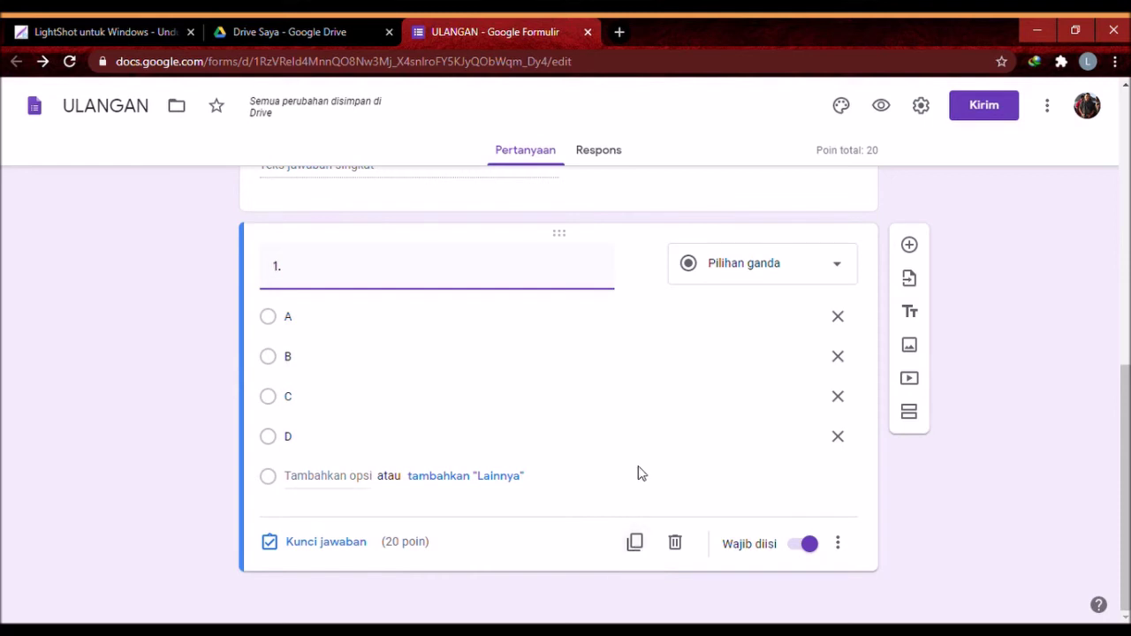
Duplicate the 20-point multiple-choice question "1." four times.
{"action": "left_click", "coordinate": [635, 544]}
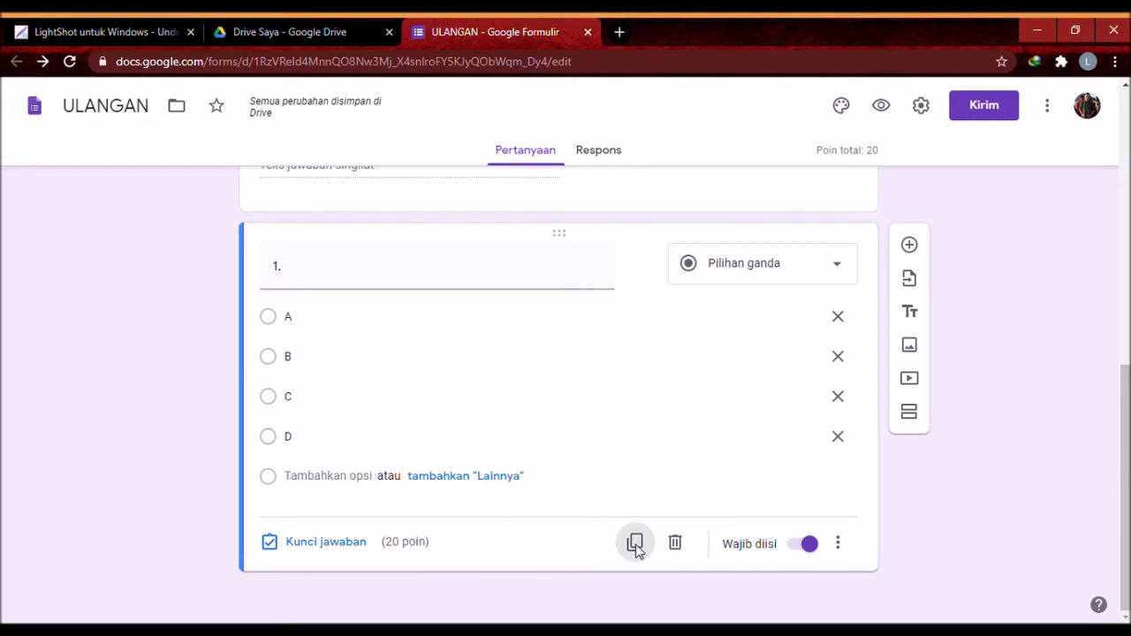
{"action": "left_click", "coordinate": [636, 380]}
{"action": "left_click", "coordinate": [635, 544]}
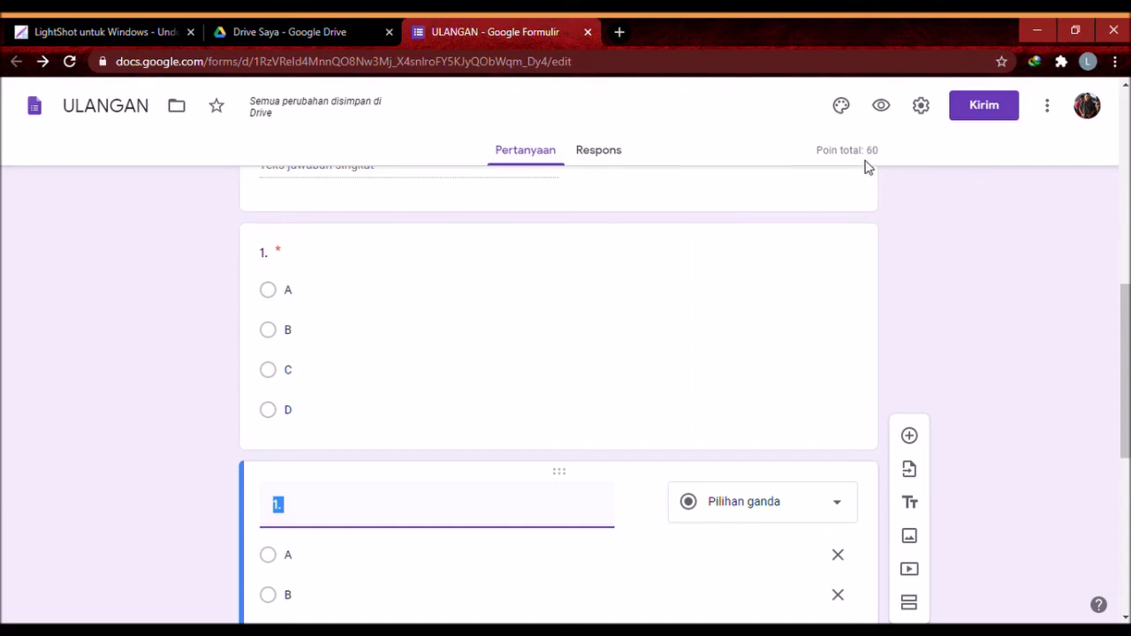
{"action": "left_click", "coordinate": [676, 319]}
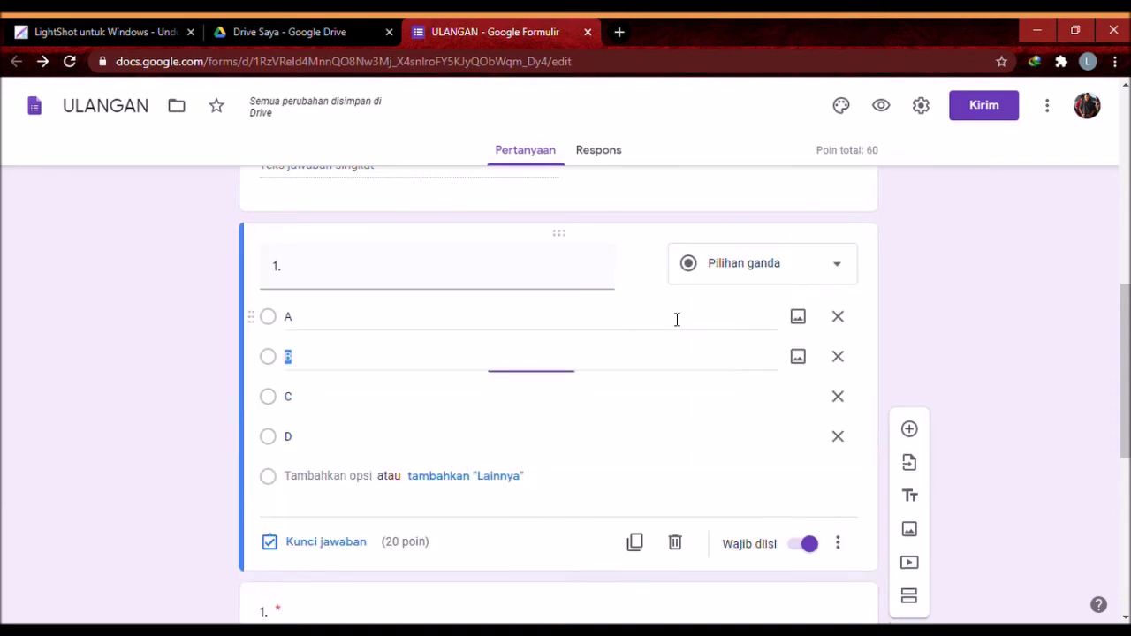
{"action": "left_click", "coordinate": [636, 536]}
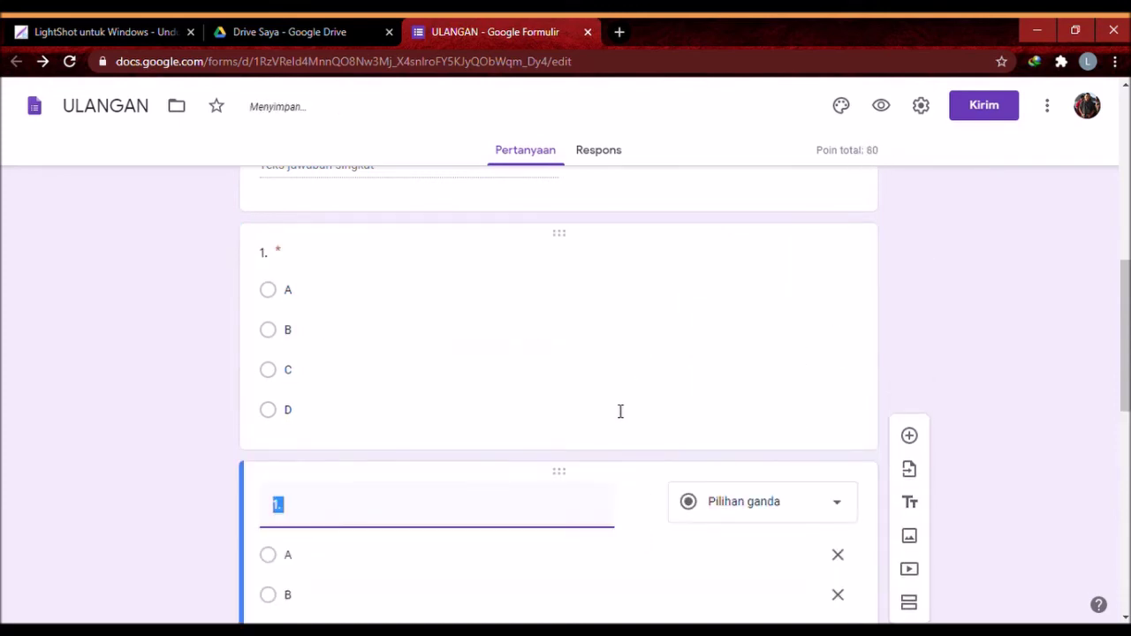
{"action": "left_click", "coordinate": [636, 544]}
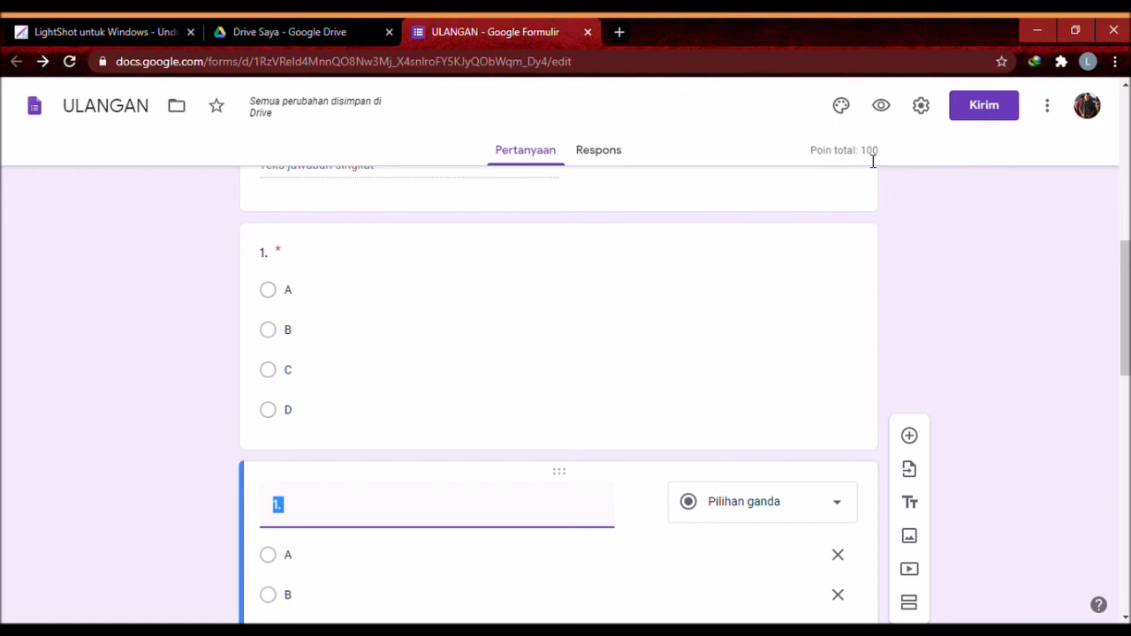
Switch to the Word document "contoh soal" and examine its exam questions and answer options.
{"action": "mouse_move", "coordinate": [1125, 309]}
{"action": "left_mouse_down"}
{"action": "mouse_move", "coordinate": [1125, 320]}
{"action": "mouse_move", "coordinate": [1124, 293]}
{"action": "left_mouse_up"}
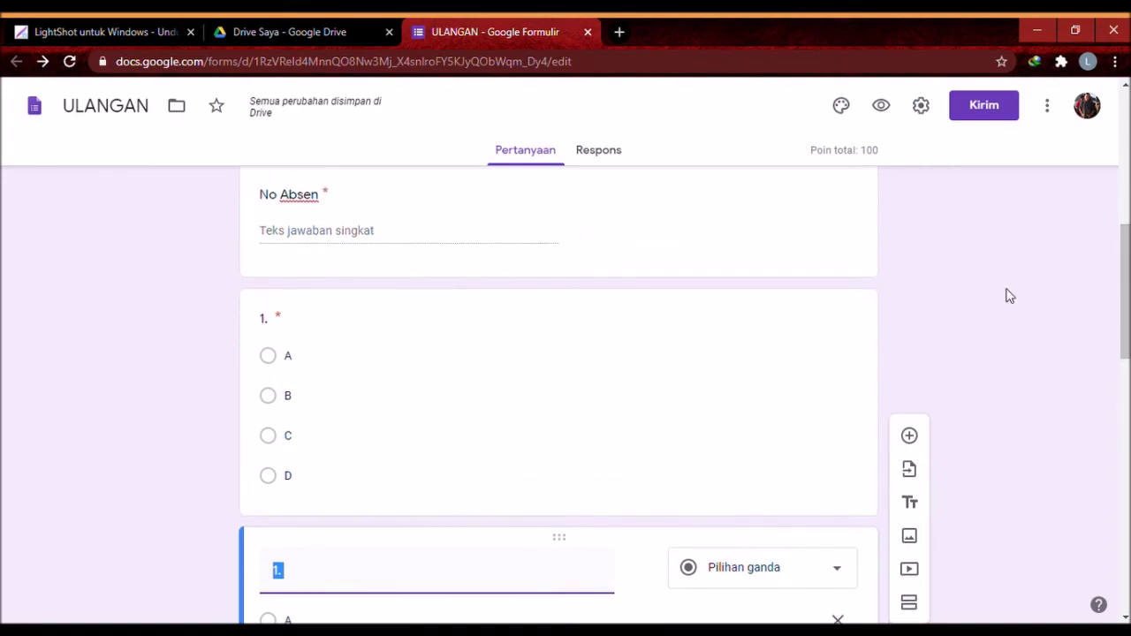
{"action": "key", "text": "alt+Tab"}
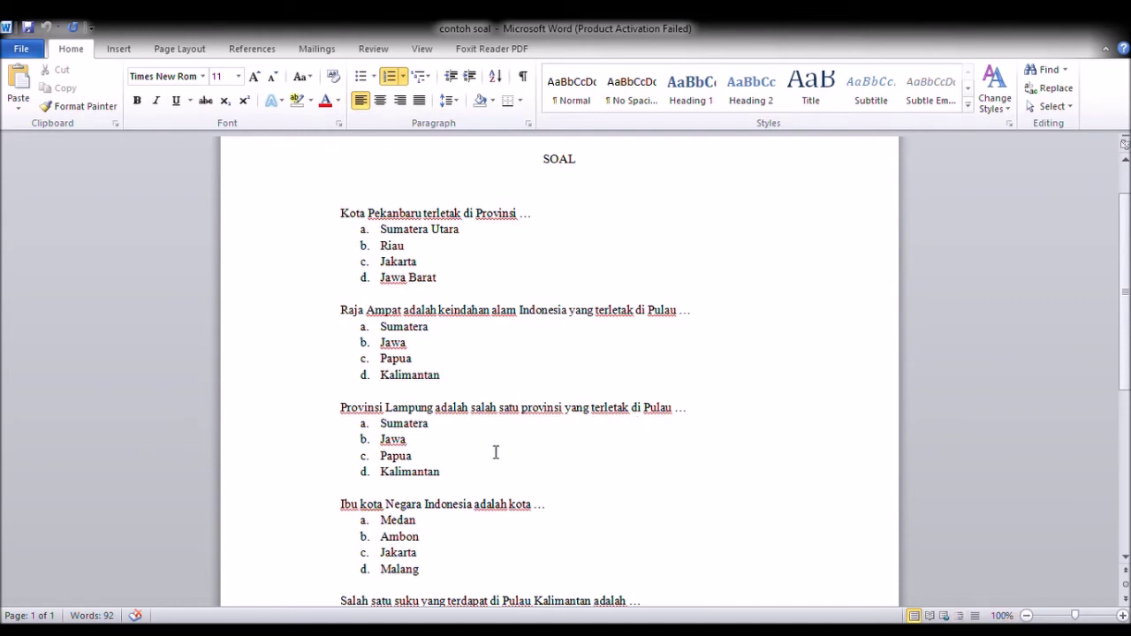
{"action": "left_click_drag", "start_coordinate": [1125, 292], "coordinate": [1124, 370]}
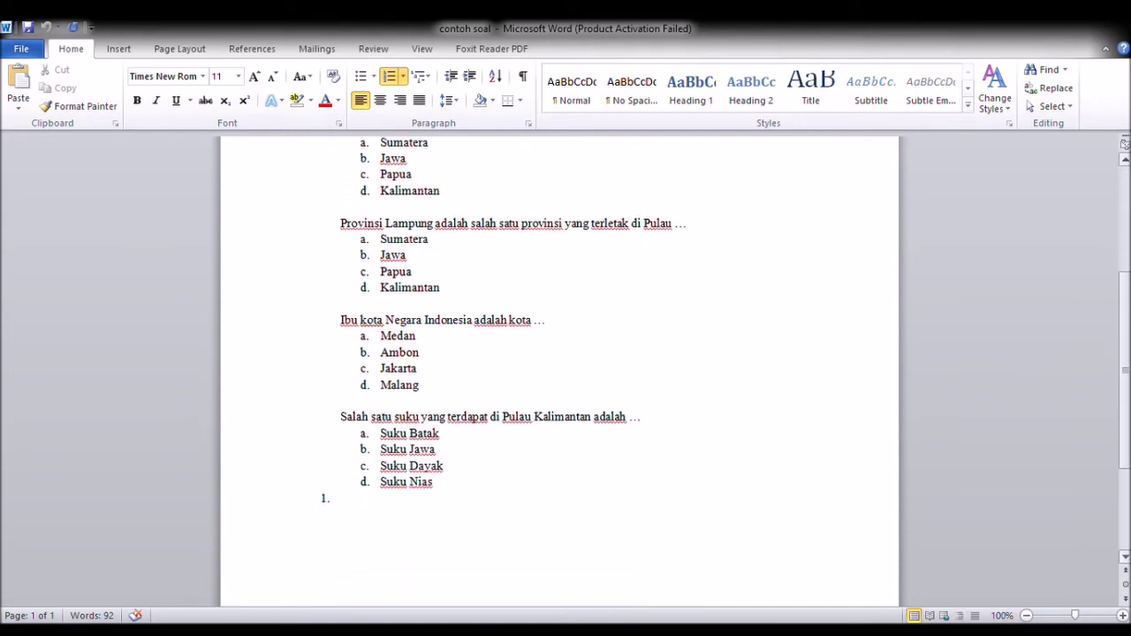
{"action": "scroll", "coordinate": [559, 371], "scroll_direction": "up", "scroll_amount": 2}
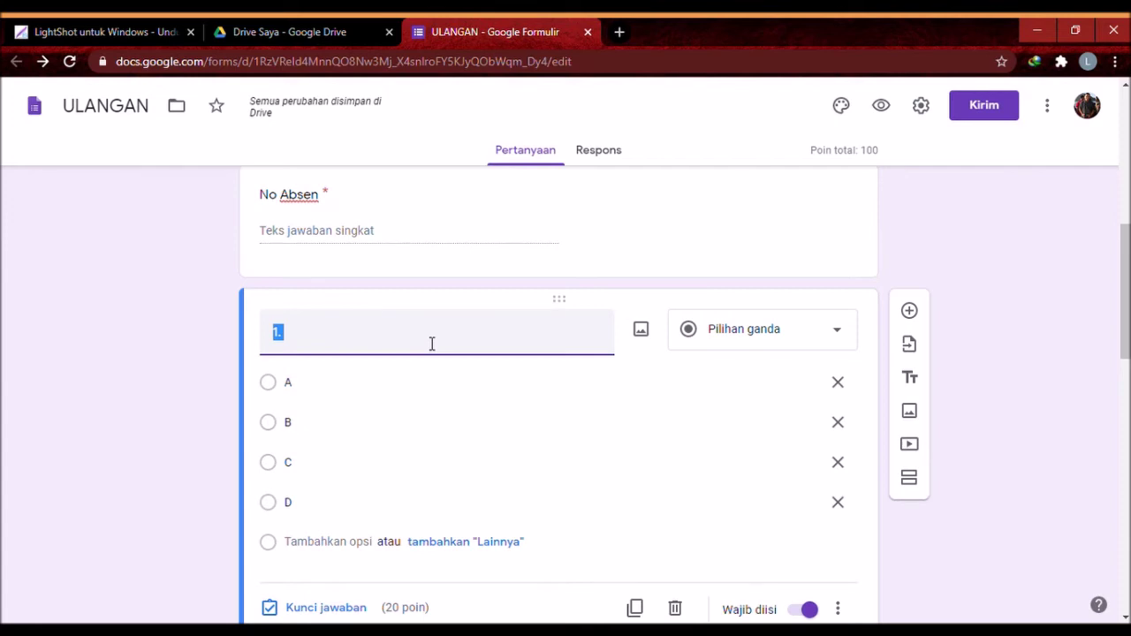
Upload the image of the "Kota Pekanbaru terletak di Provinsi …" question from the computer into question 1.
{"action": "left_click", "coordinate": [643, 329]}
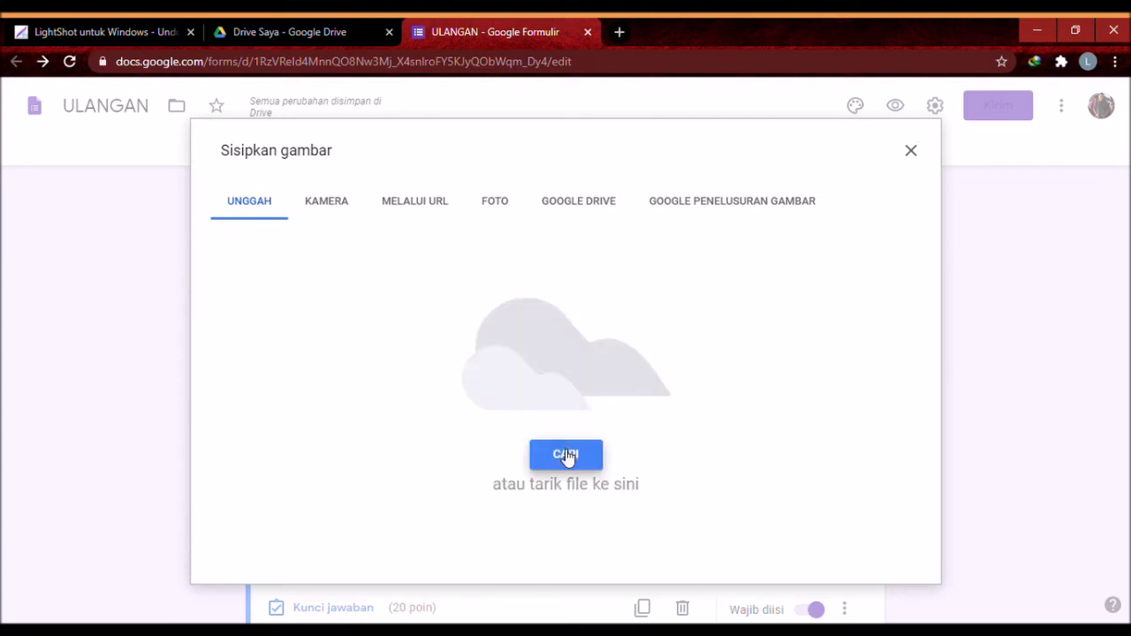
{"action": "left_click", "coordinate": [567, 456]}
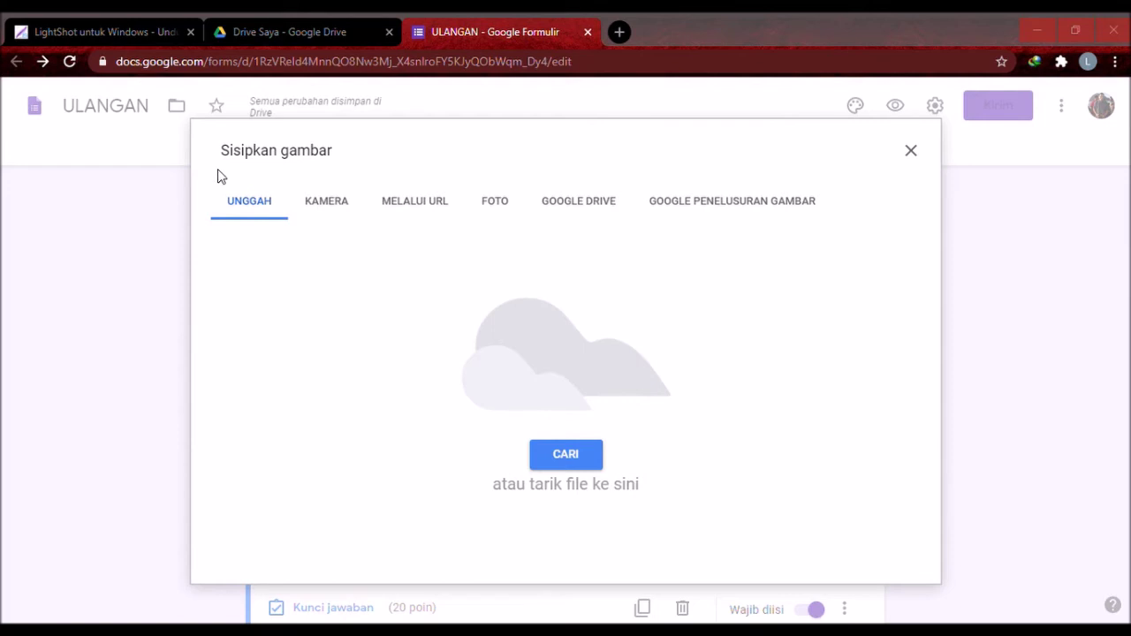
{"action": "key", "text": "Return"}
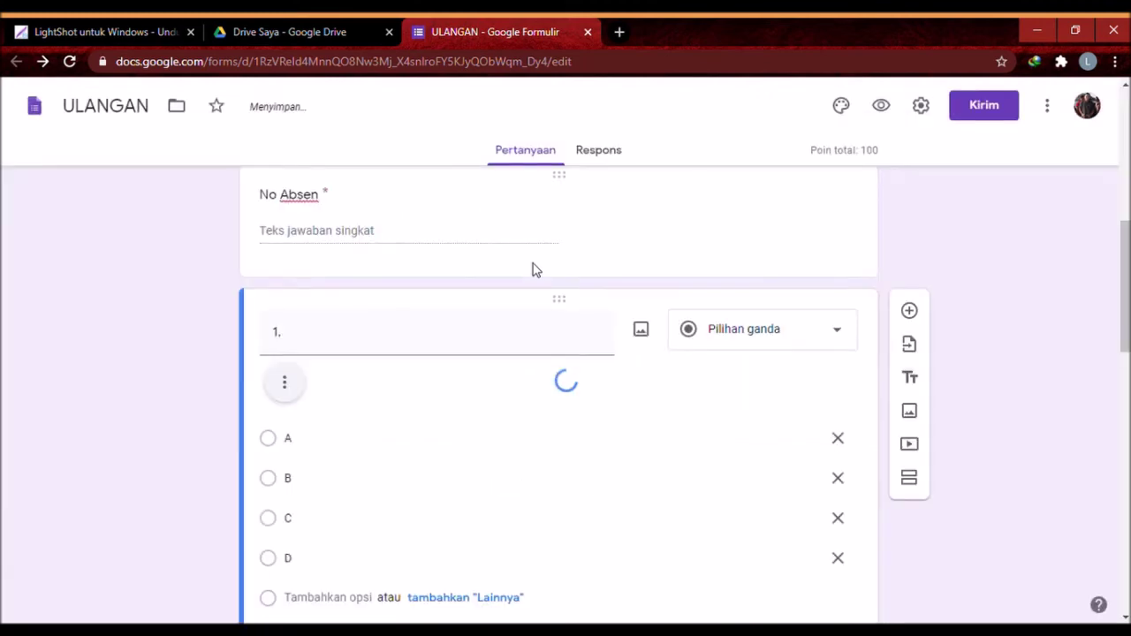
Mark option B as the correct answer in the answer key of question 1 about Kota Pekanbaru.
{"action": "scroll", "coordinate": [564, 421], "scroll_direction": "down", "scroll_amount": 2}
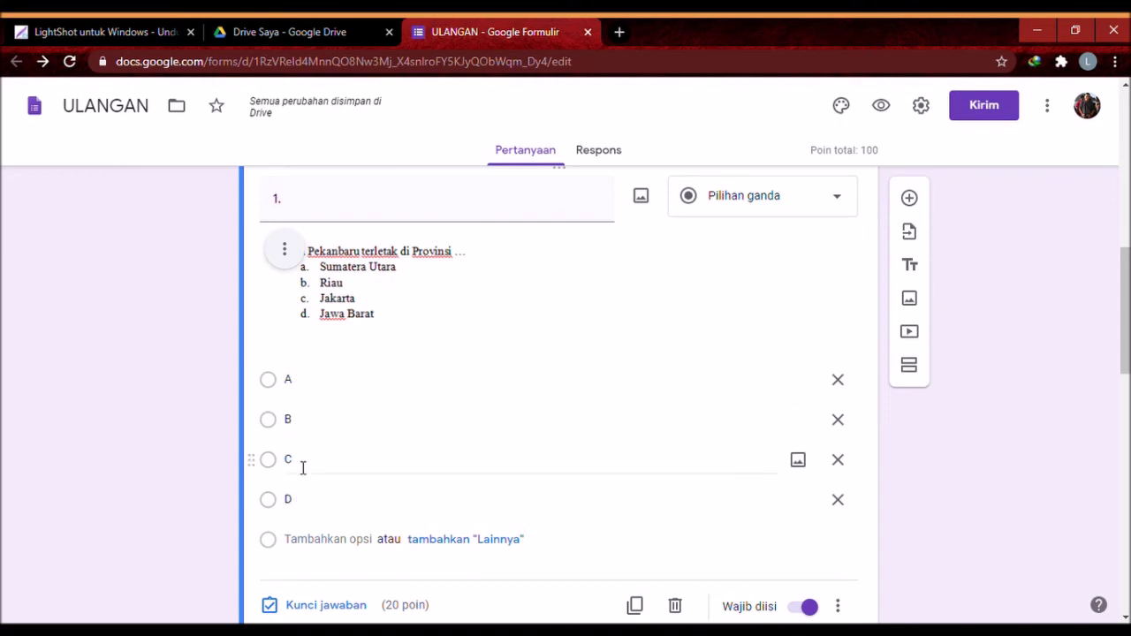
{"action": "left_click", "coordinate": [323, 613]}
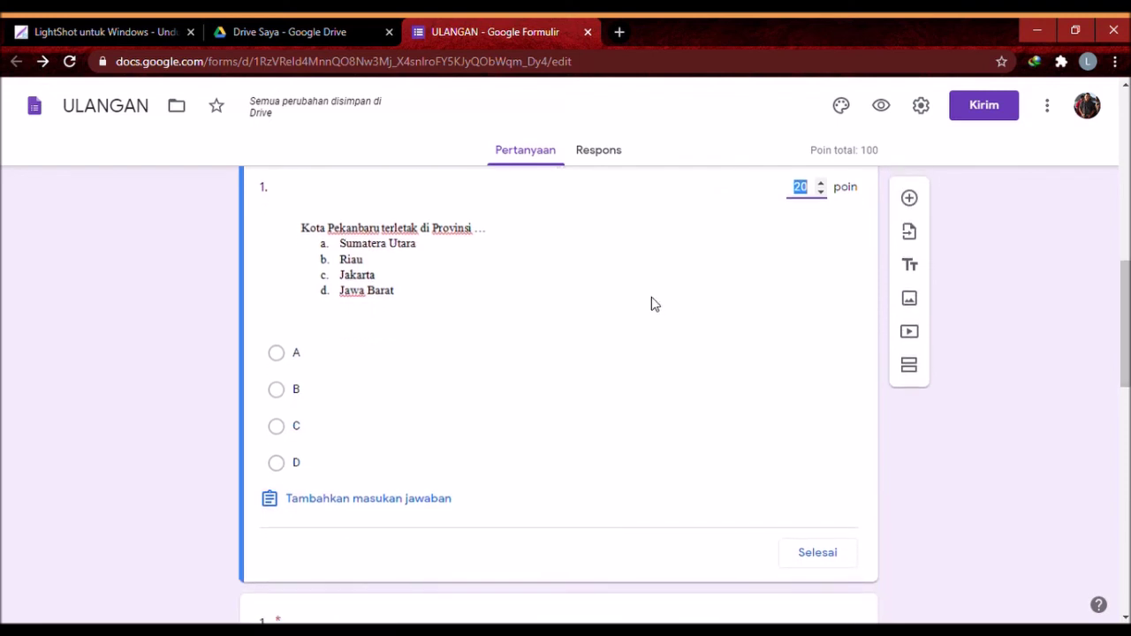
{"action": "left_click", "coordinate": [290, 394]}
{"action": "left_click", "coordinate": [290, 394]}
{"action": "left_click", "coordinate": [810, 557]}
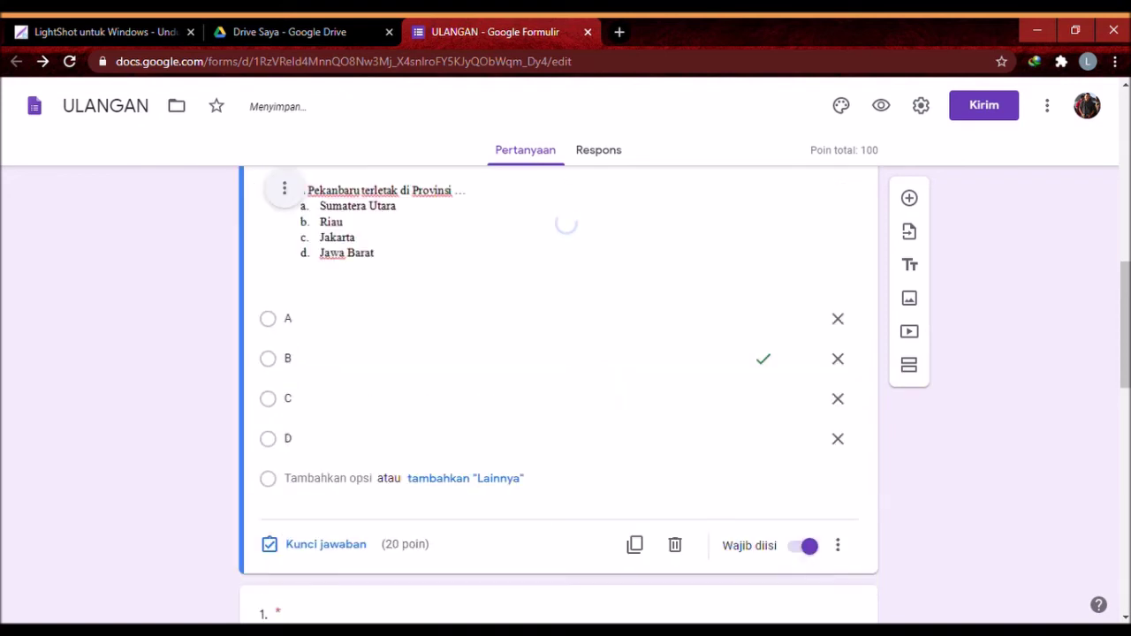
Renumber the second multiple-choice question as "2." and upload the "Raja Ampat adalah keindahan alam Indonesia…" question image from the computer into it.
{"action": "scroll", "coordinate": [498, 318], "scroll_direction": "down", "scroll_amount": 3}
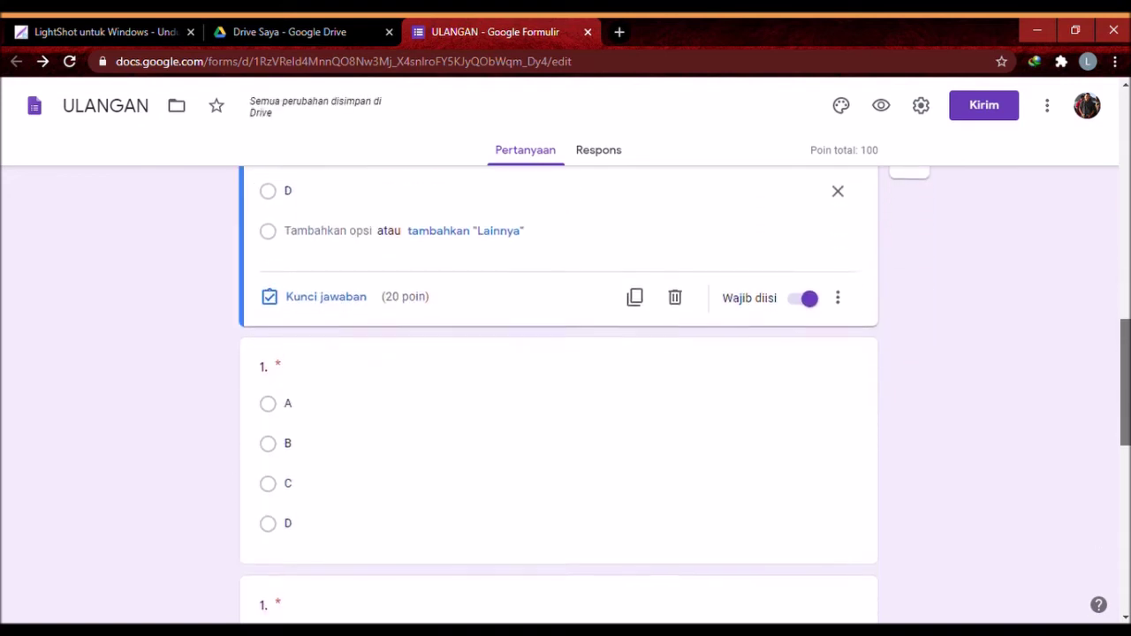
{"action": "left_click", "coordinate": [331, 354]}
{"action": "left_click", "coordinate": [283, 262]}
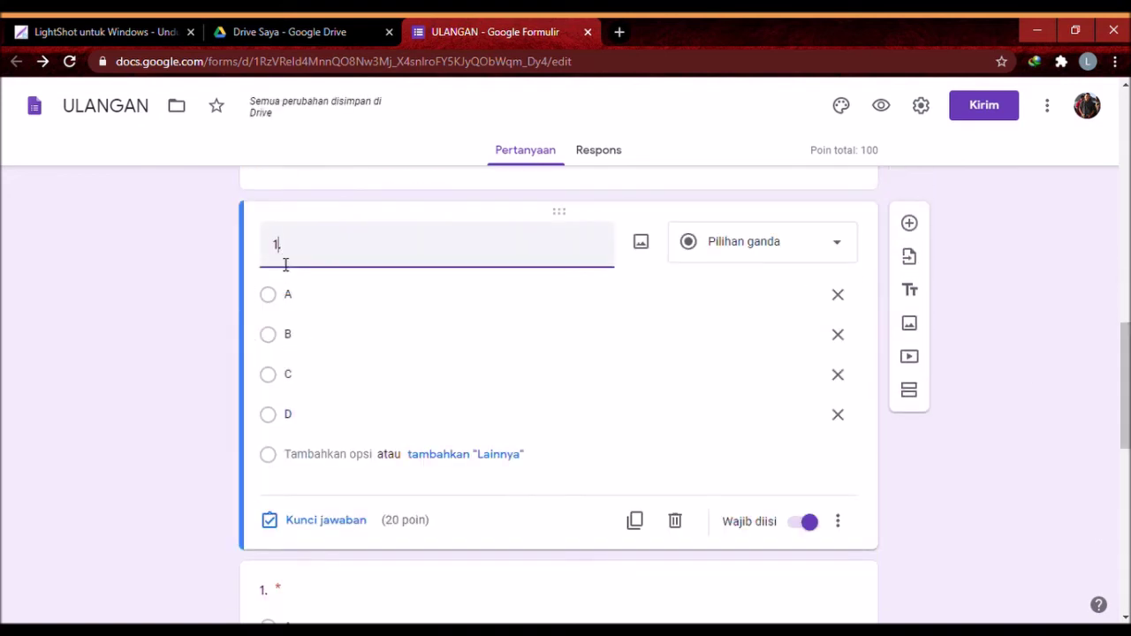
{"action": "type", "text": "2."}
{"action": "left_click", "coordinate": [642, 247]}
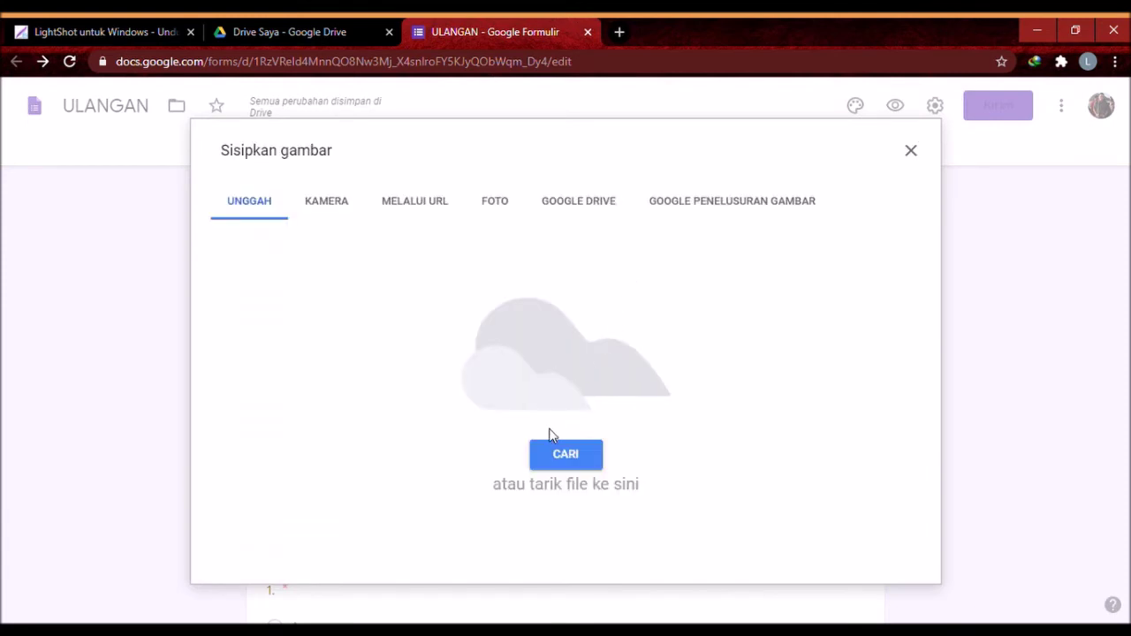
{"action": "left_click", "coordinate": [566, 456]}
{"action": "double_click", "coordinate": [270, 138]}
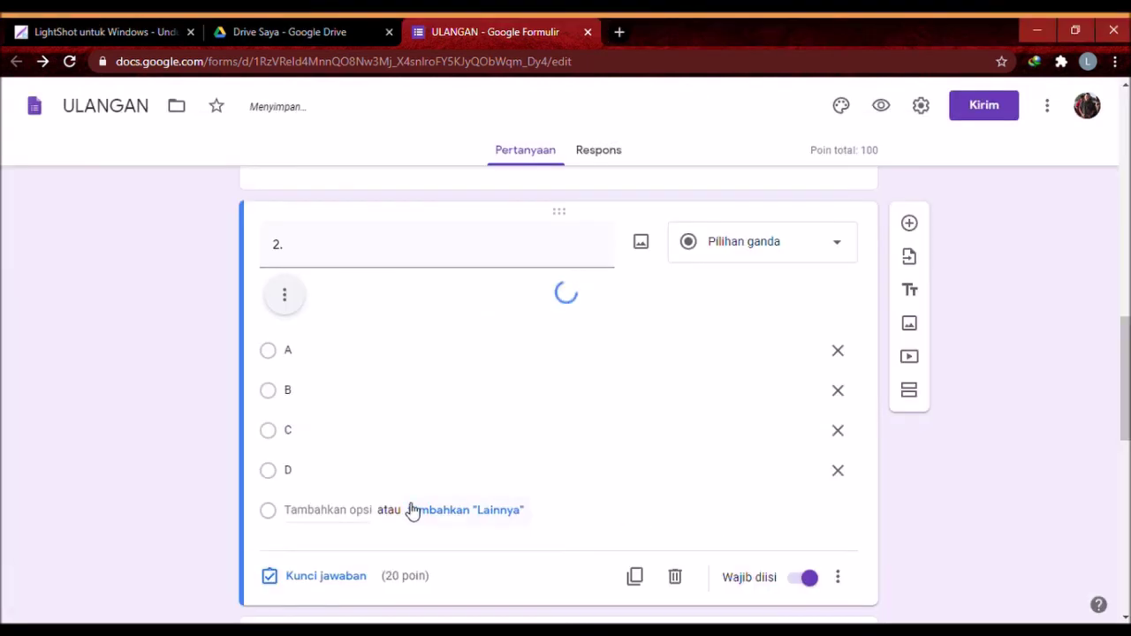
Mark option C as the correct answer in the answer key of question 2 about Raja Ampat.
{"action": "left_click_drag", "start_coordinate": [1125, 389], "coordinate": [1124, 401]}
{"action": "left_click", "coordinate": [326, 596]}
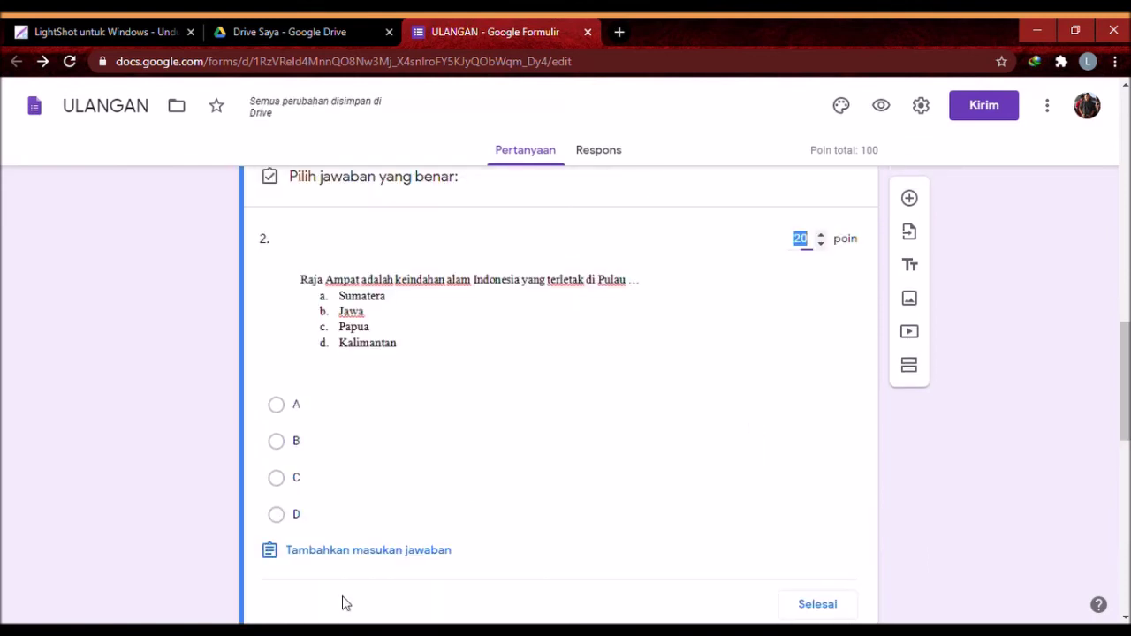
{"action": "left_click", "coordinate": [345, 478]}
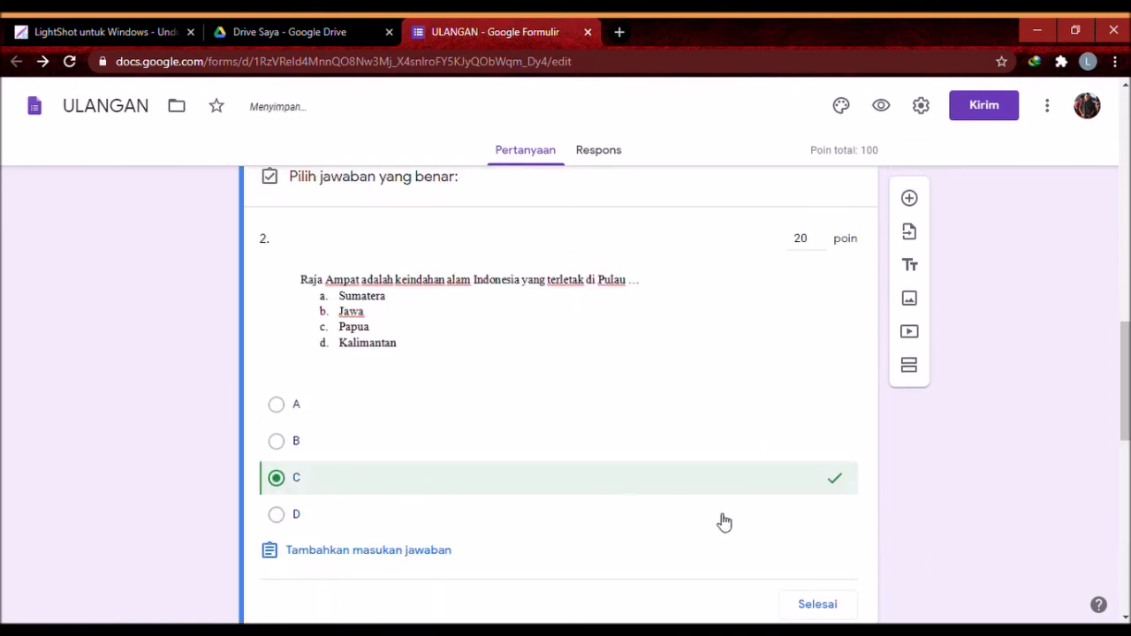
{"action": "left_click", "coordinate": [832, 607]}
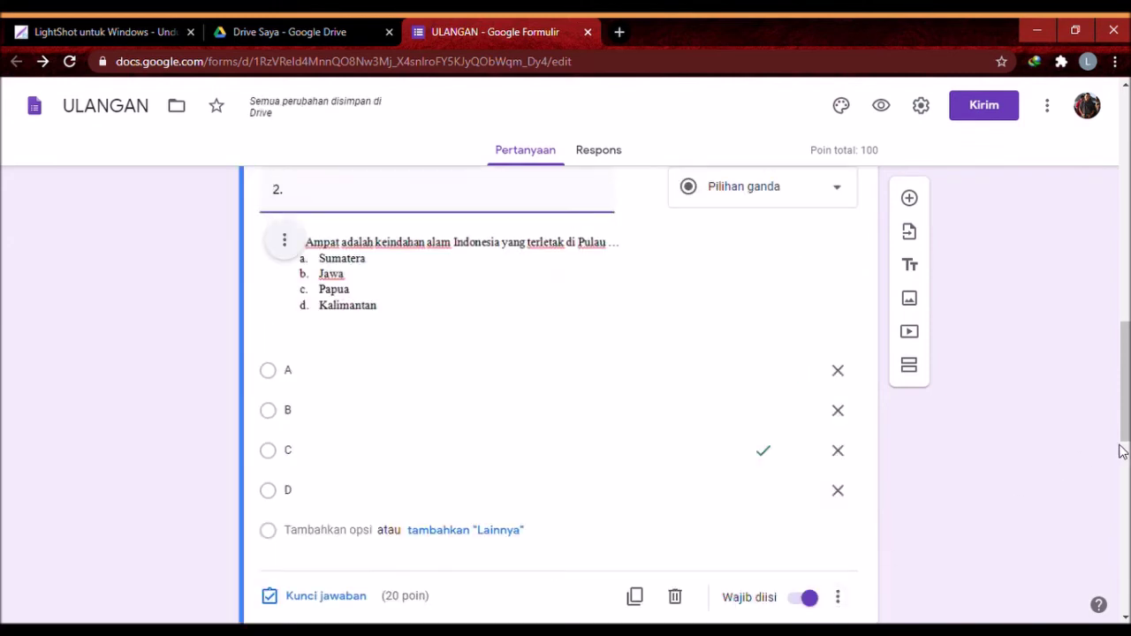
Renumber the third multiple-choice question as "3." and upload the "Provinsi Lampung adalah salah satu provinsi…" question image from the computer into it.
{"action": "left_click_drag", "start_coordinate": [1125, 424], "coordinate": [1125, 471]}
{"action": "scroll", "coordinate": [507, 358], "scroll_direction": "down", "scroll_amount": 2}
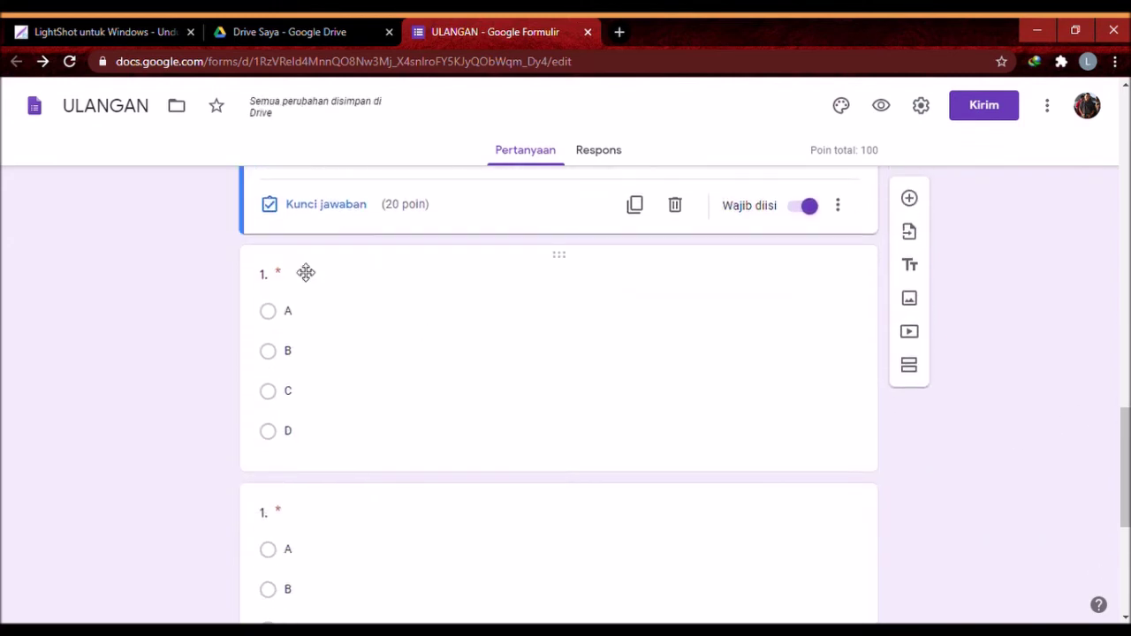
{"action": "left_click", "coordinate": [287, 283]}
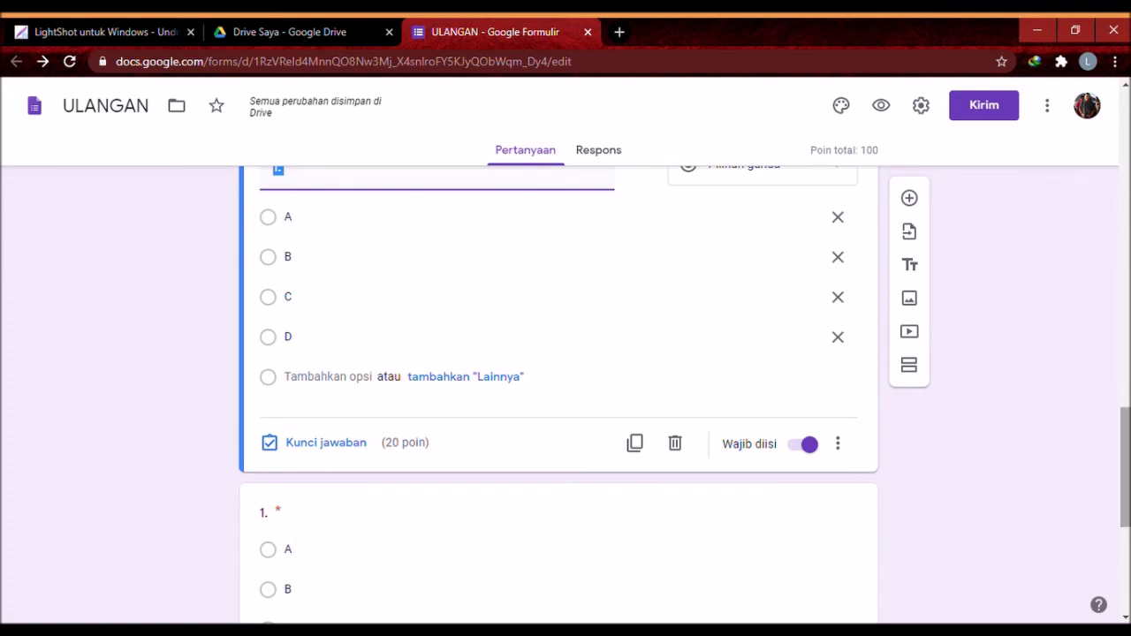
{"action": "scroll", "coordinate": [497, 341], "scroll_direction": "up", "scroll_amount": 1}
{"action": "left_click", "coordinate": [352, 285]}
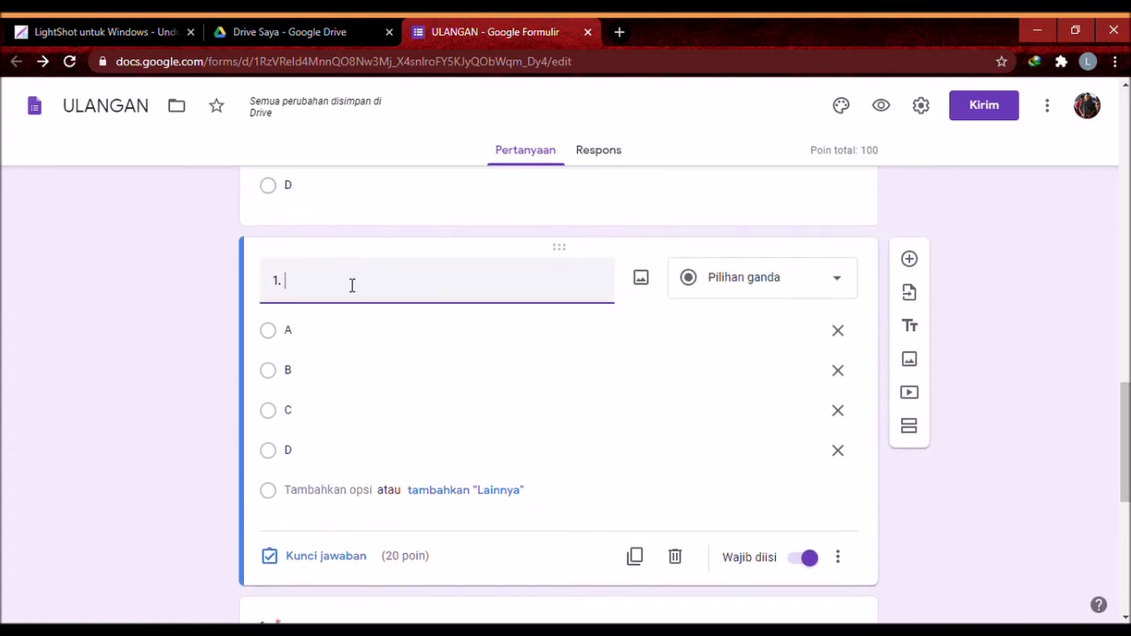
{"action": "type", "text": "3"}
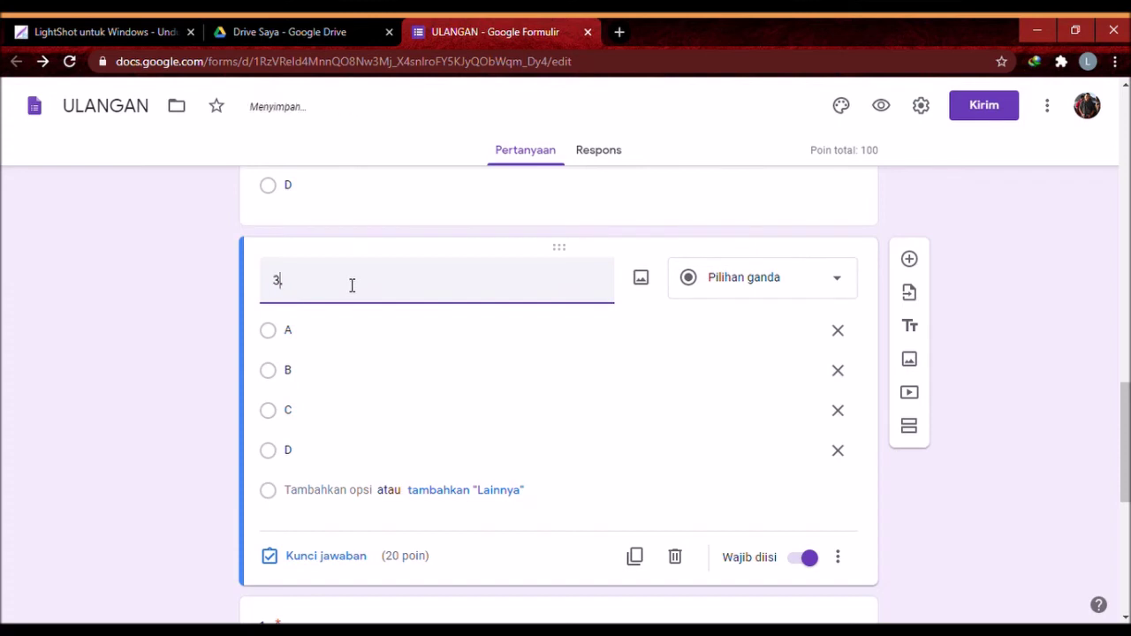
{"action": "left_click", "coordinate": [645, 283]}
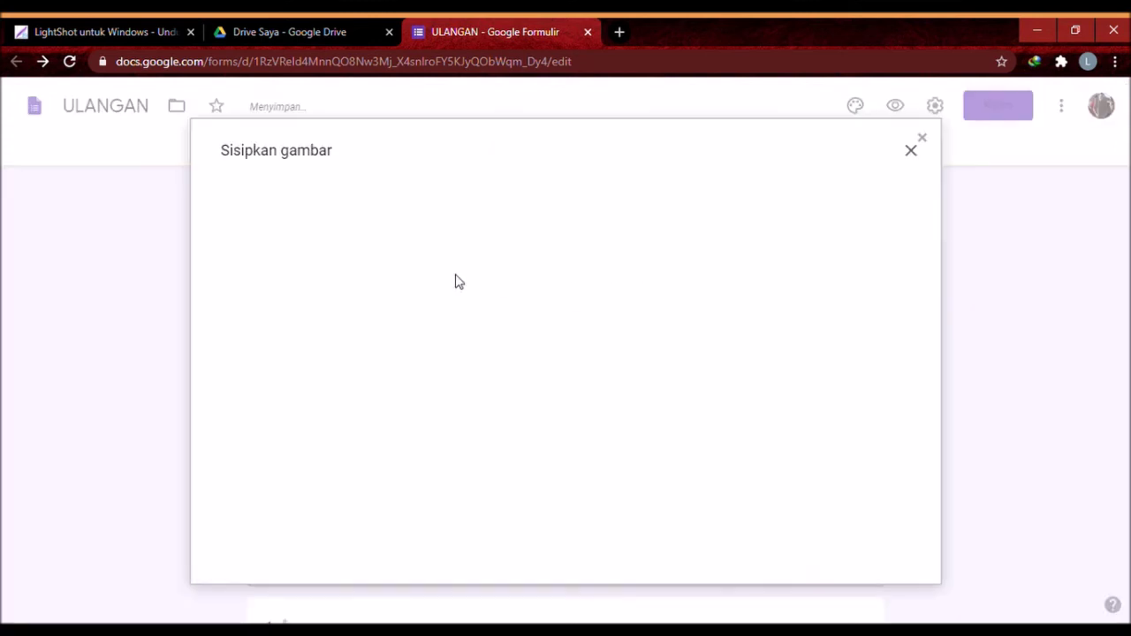
{"action": "left_click", "coordinate": [553, 462]}
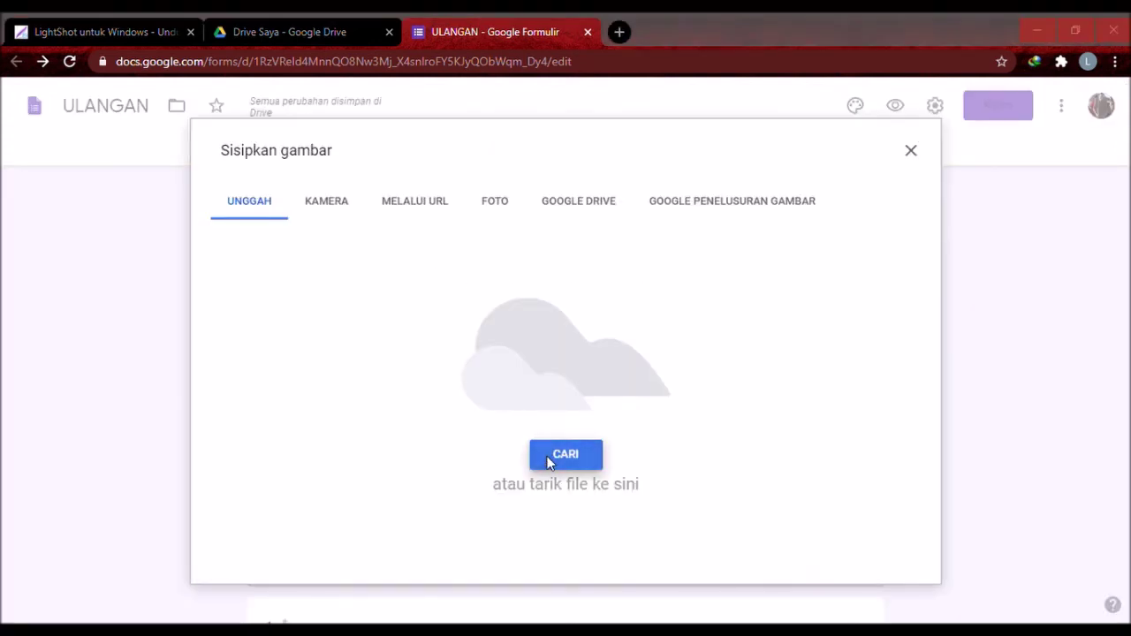
{"action": "double_click", "coordinate": [334, 148]}
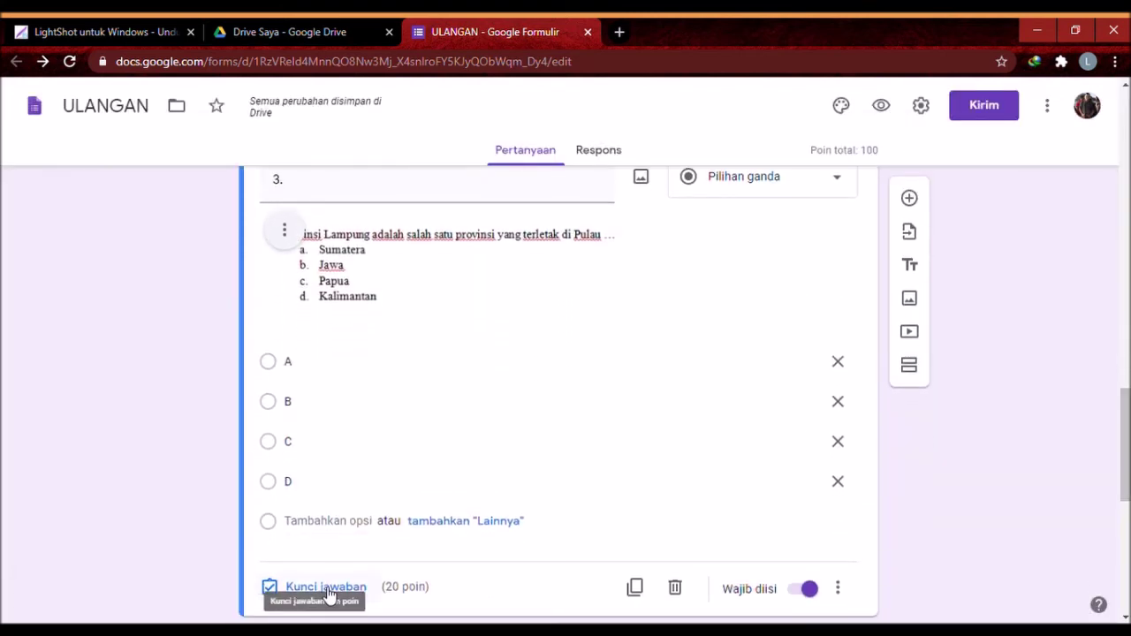
Mark option A as the correct answer in the answer key of question 3 about Provinsi Lampung.
{"action": "left_click", "coordinate": [327, 588]}
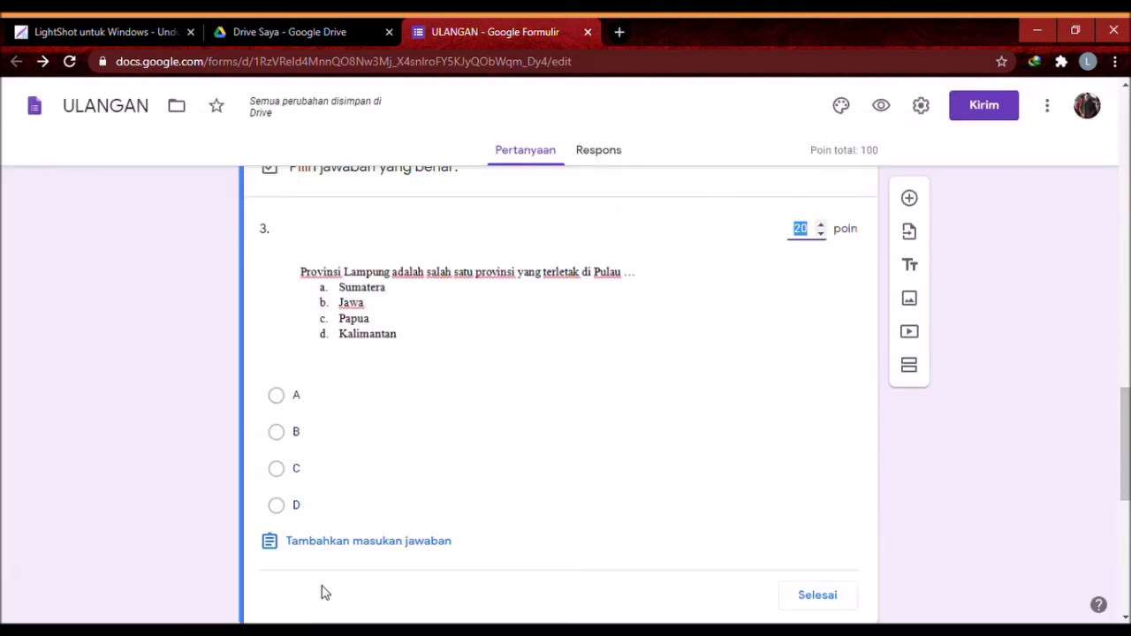
{"action": "left_click", "coordinate": [290, 397]}
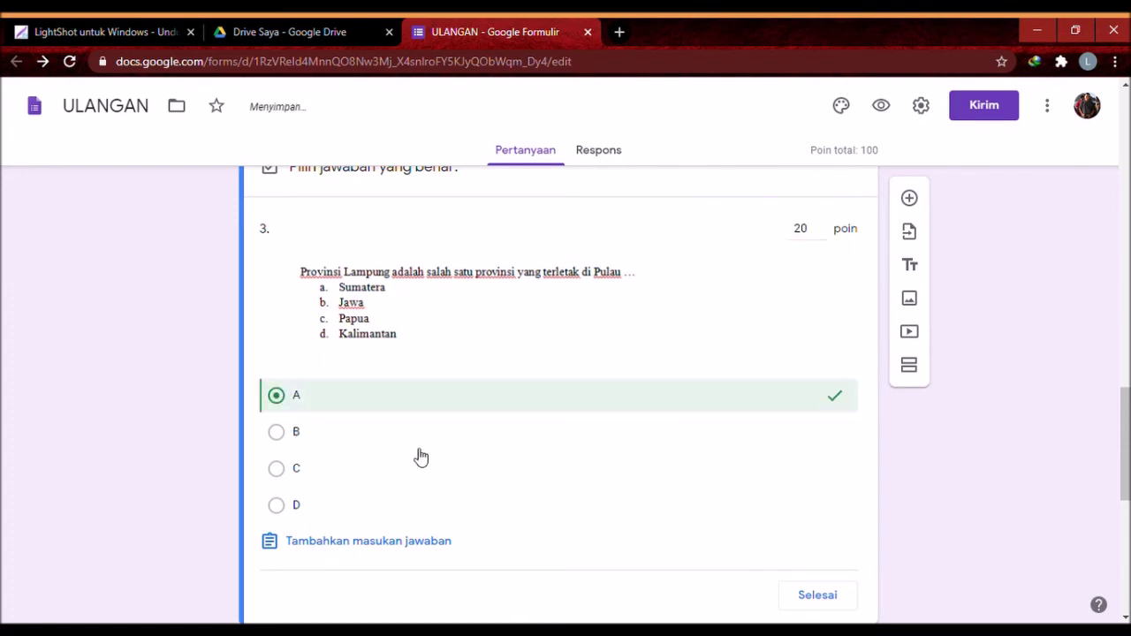
{"action": "left_click", "coordinate": [818, 596]}
Renumber the fourth multiple-choice question as "4." and upload the "Ibu kota Negara Indonesia adalah kota …" question image from the computer into it.
{"action": "scroll", "coordinate": [818, 597], "scroll_direction": "down", "scroll_amount": 4}
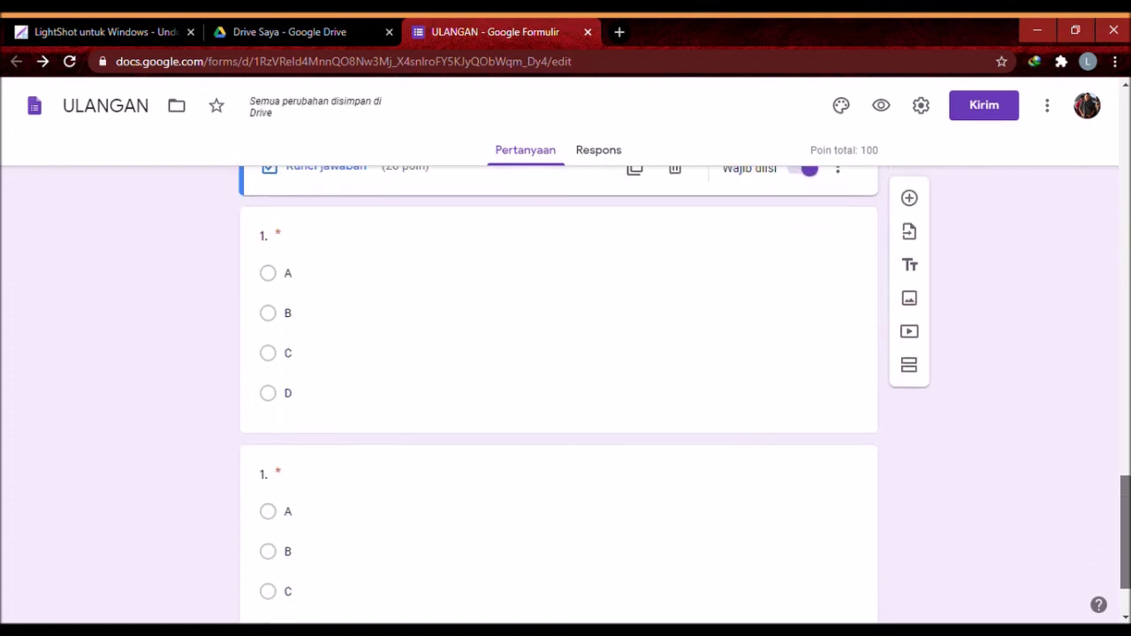
{"action": "left_click", "coordinate": [273, 240]}
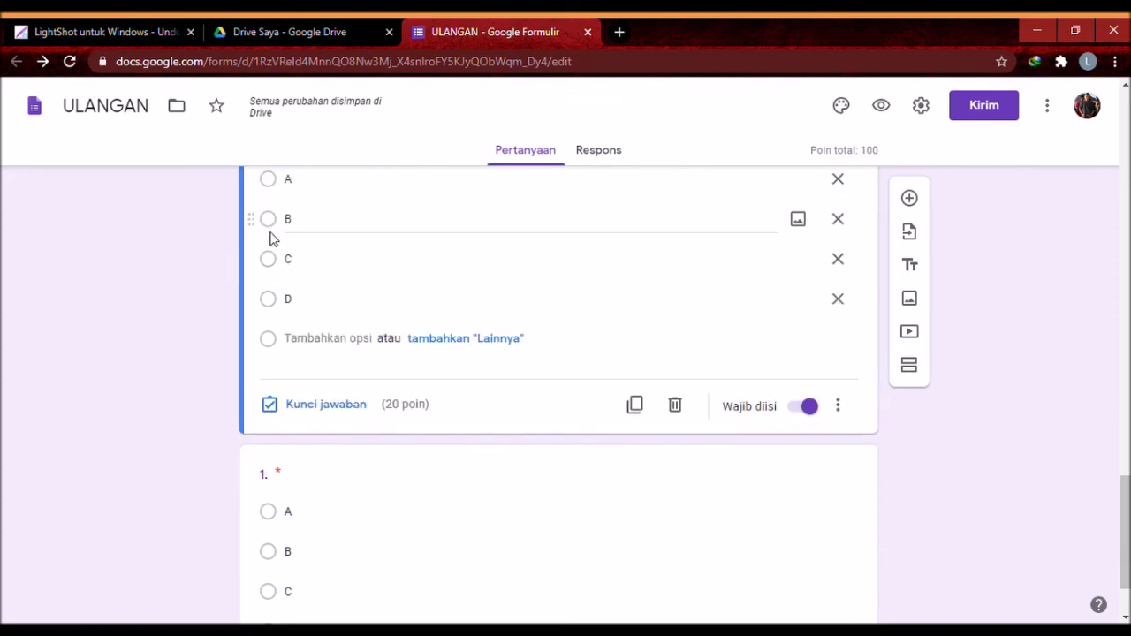
{"action": "left_click_drag", "start_coordinate": [1125, 530], "coordinate": [1125, 487]}
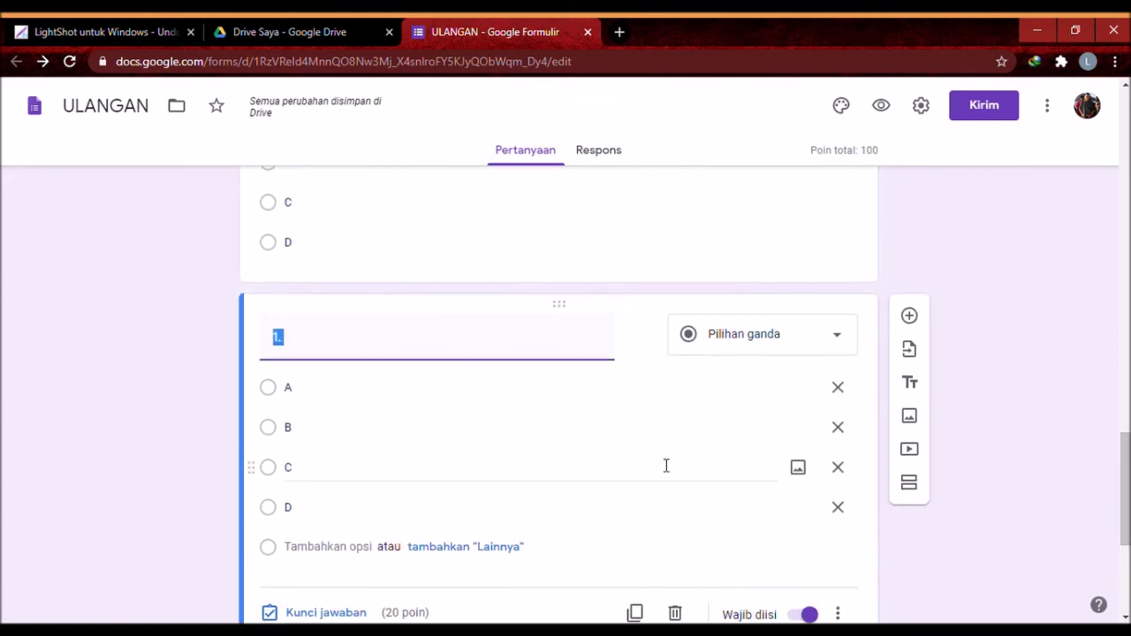
{"action": "left_click", "coordinate": [302, 346]}
{"action": "left_click", "coordinate": [369, 433]}
{"action": "left_click", "coordinate": [308, 338]}
{"action": "left_click", "coordinate": [308, 343]}
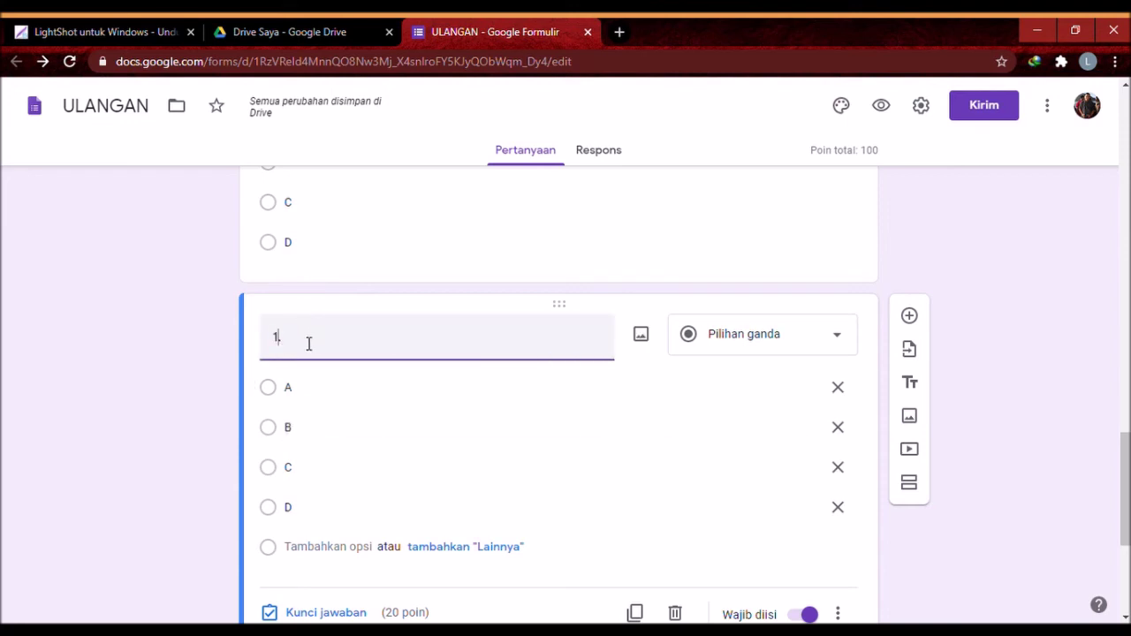
{"action": "left_click", "coordinate": [641, 334]}
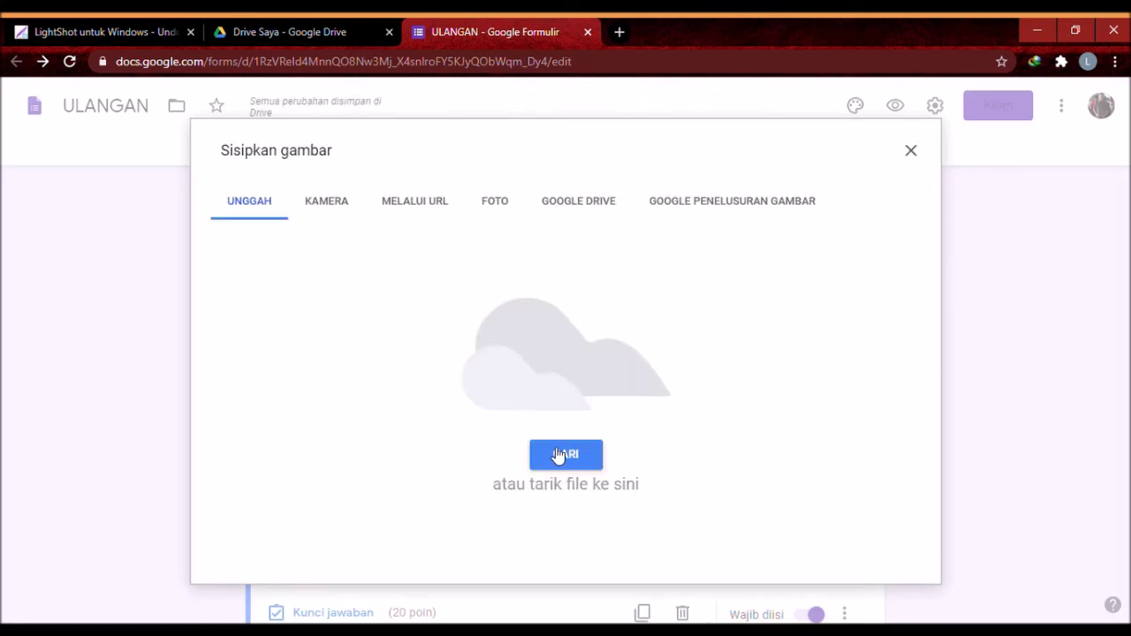
{"action": "left_click", "coordinate": [551, 449]}
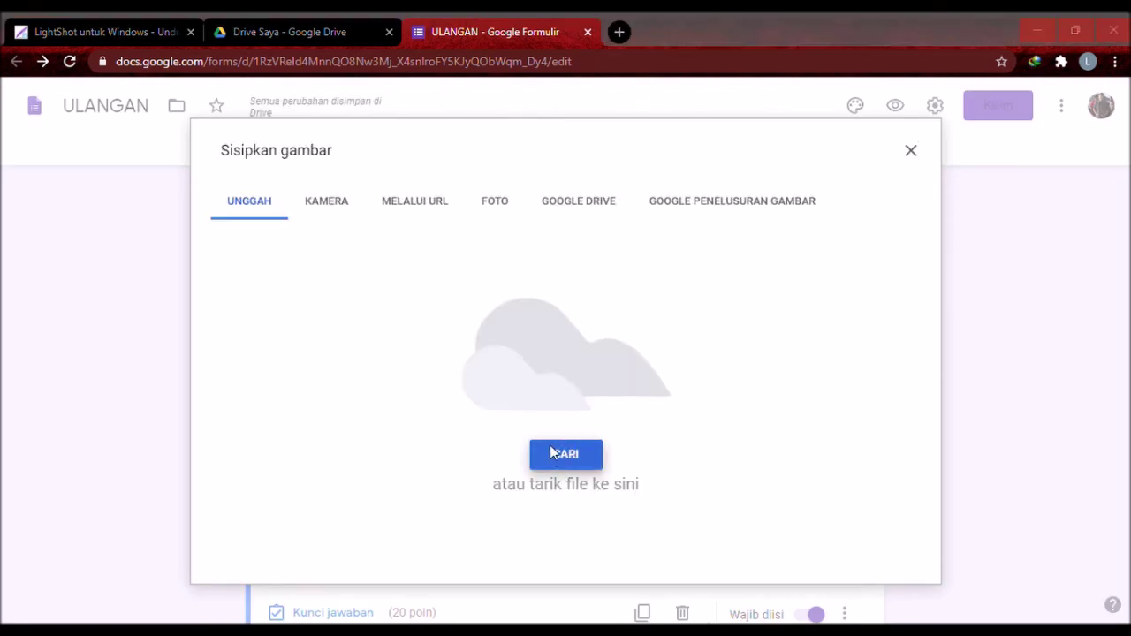
{"action": "double_click", "coordinate": [442, 148]}
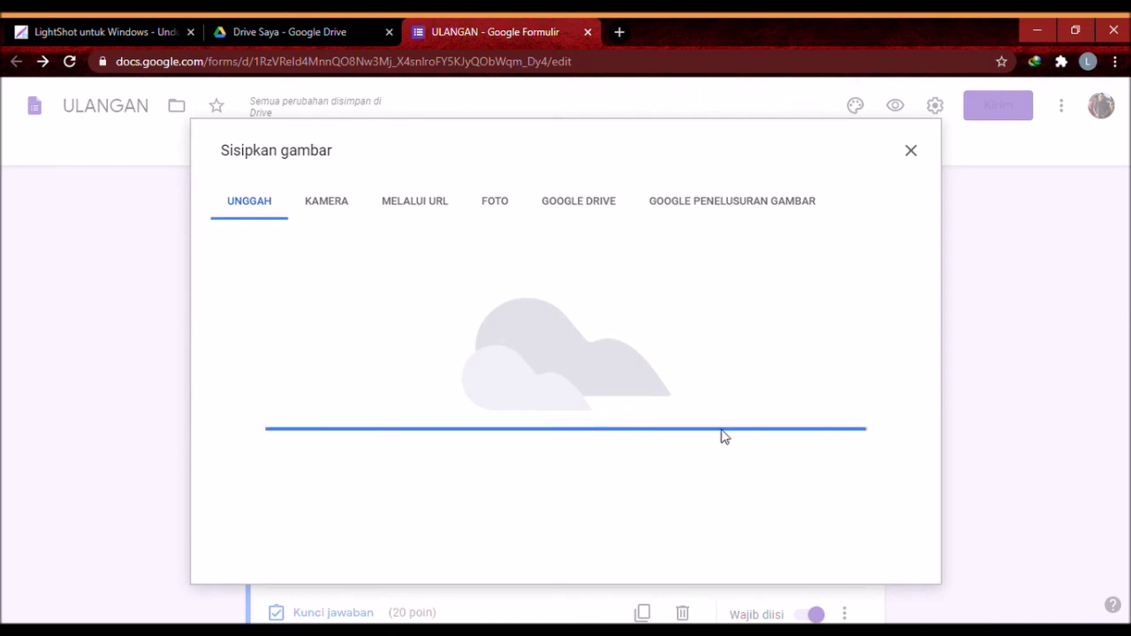
Mark option C as the correct answer in the answer key of question 4 about Indonesia's capital city.
{"action": "scroll", "coordinate": [899, 510], "scroll_direction": "down", "scroll_amount": 2}
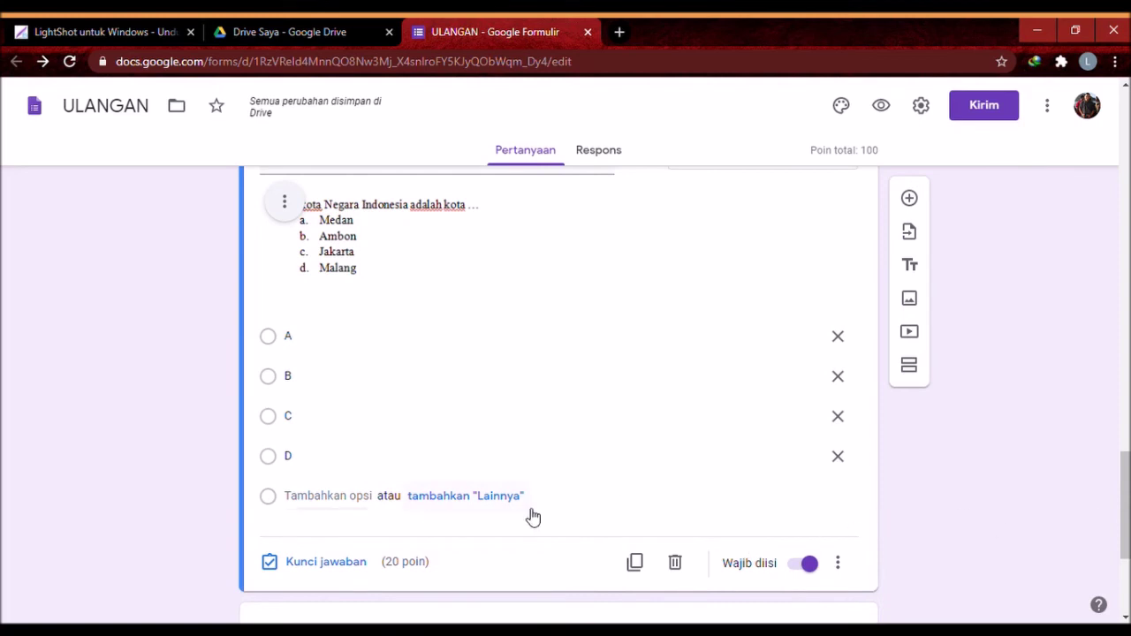
{"action": "left_click", "coordinate": [316, 564]}
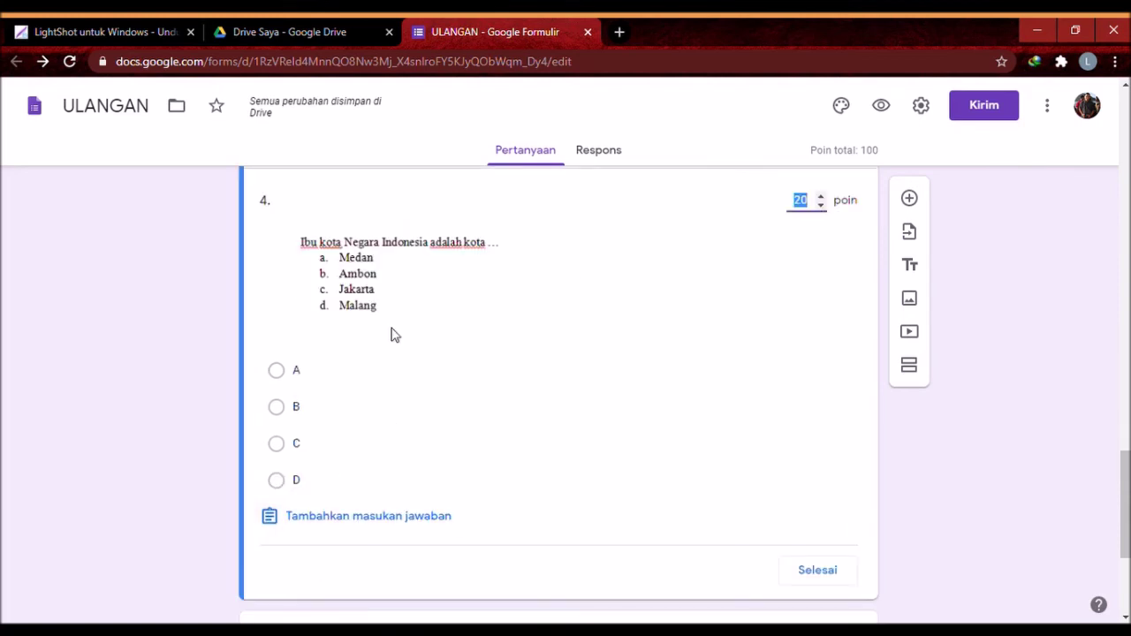
{"action": "left_click", "coordinate": [302, 449]}
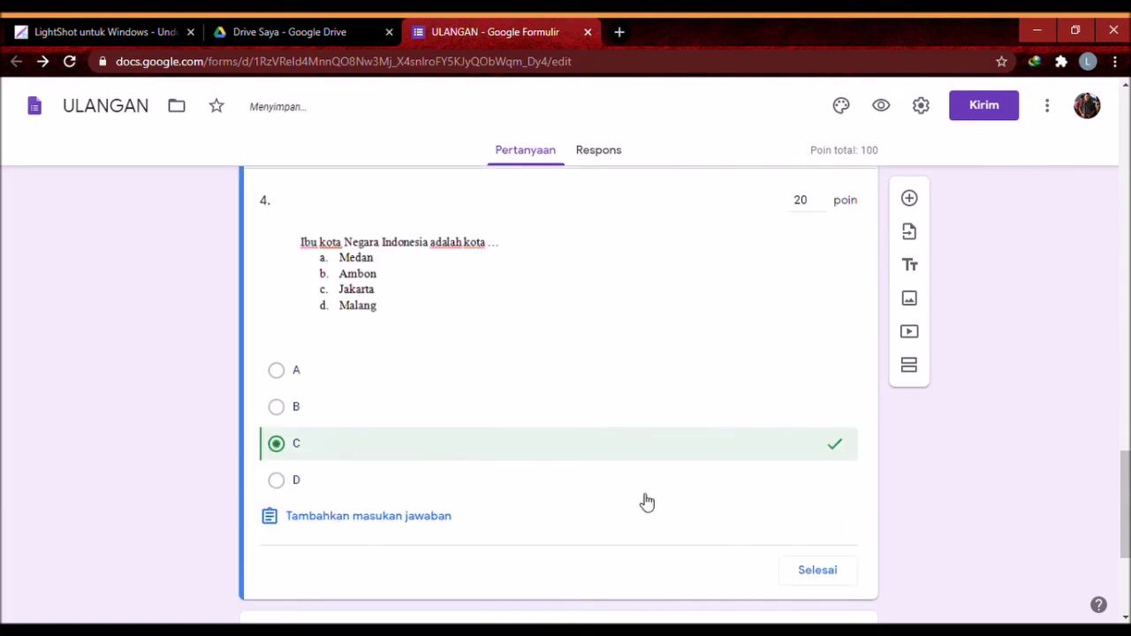
{"action": "left_click", "coordinate": [818, 570]}
Renumber the last multiple-choice question as "5." and upload the image of the question about a "suku" in Pulau Kalimantan from the computer into it.
{"action": "scroll", "coordinate": [542, 498], "scroll_direction": "down", "scroll_amount": 3}
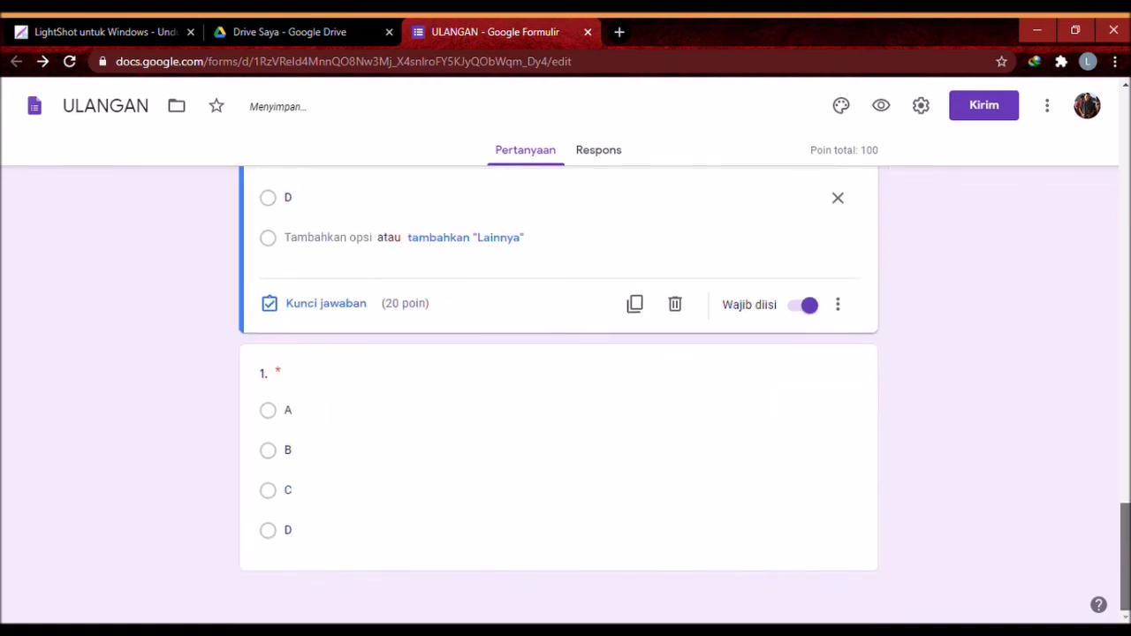
{"action": "left_click", "coordinate": [474, 494]}
{"action": "left_click", "coordinate": [287, 267]}
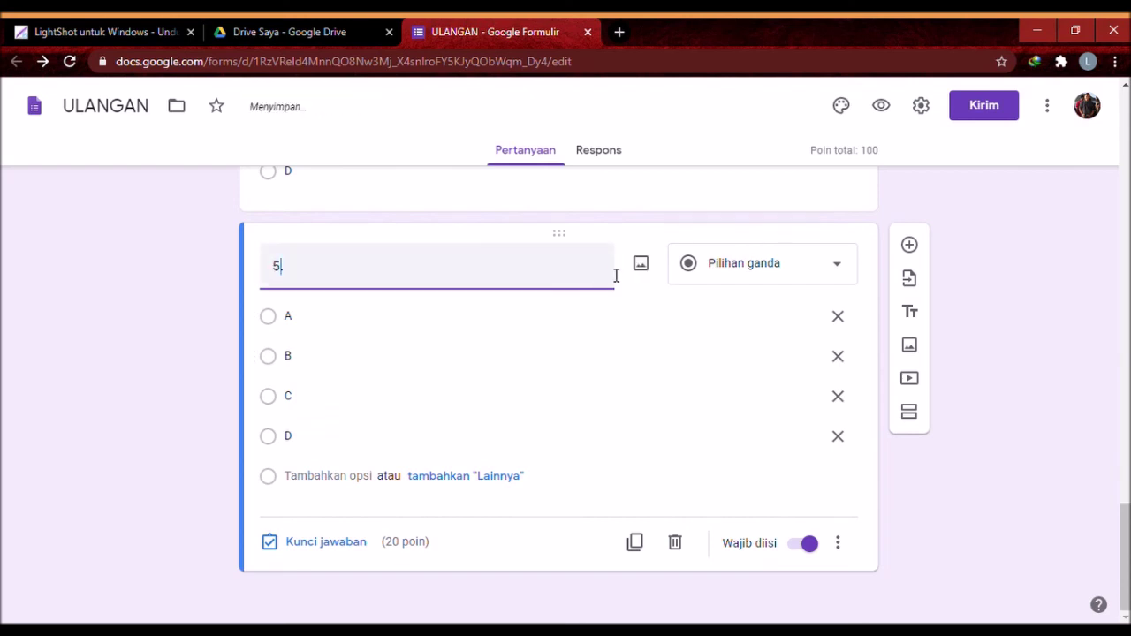
{"action": "left_click", "coordinate": [640, 267]}
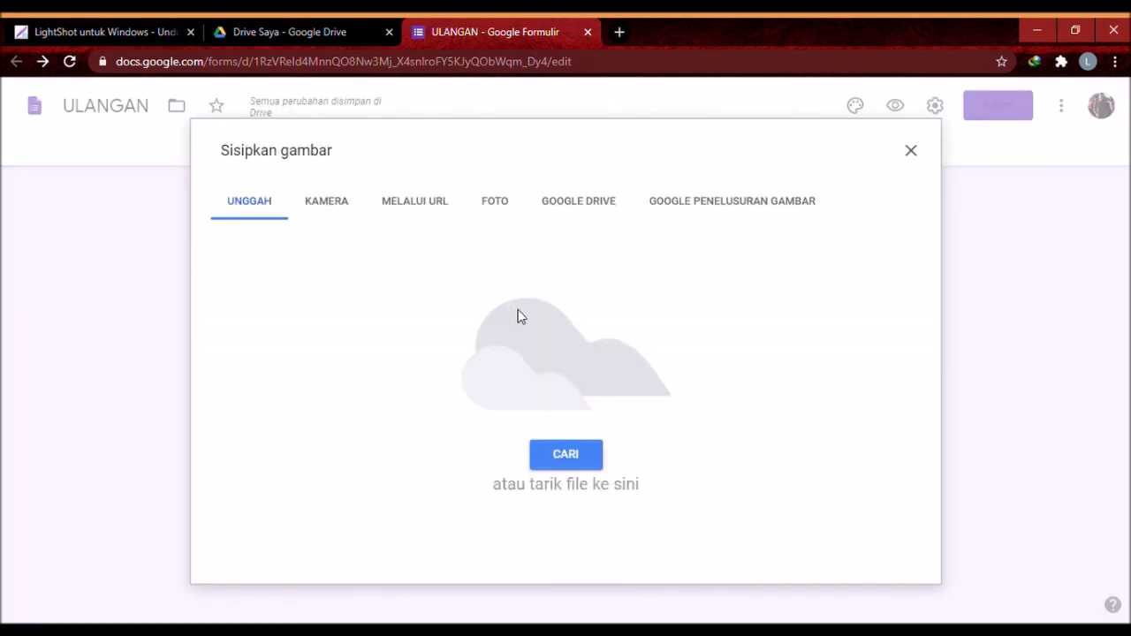
{"action": "left_click", "coordinate": [556, 459]}
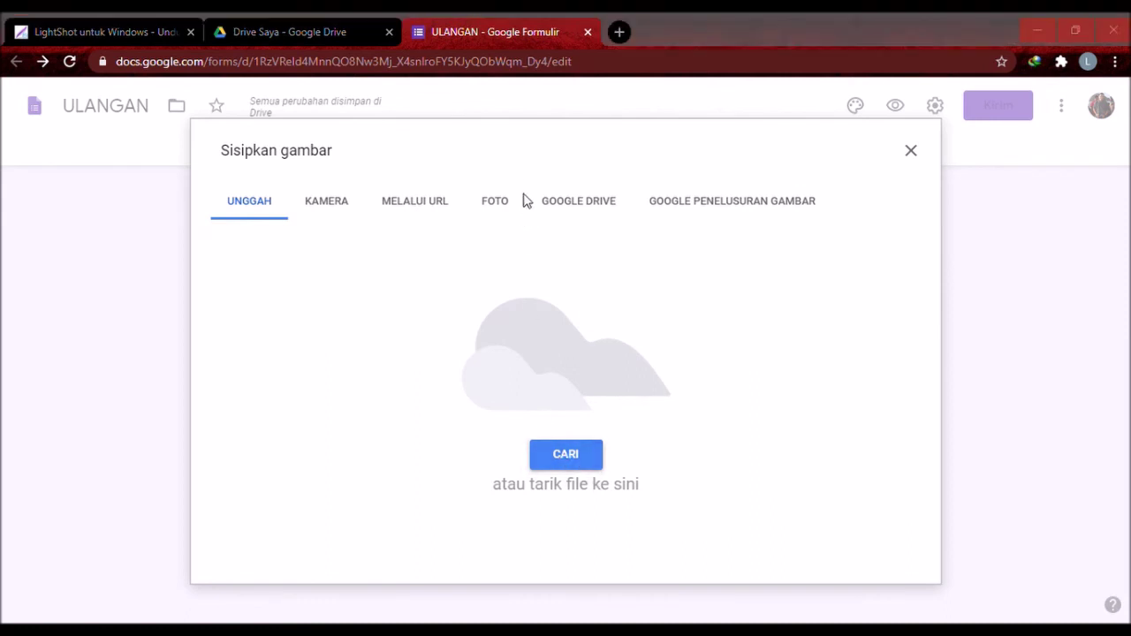
{"action": "double_click", "coordinate": [522, 145]}
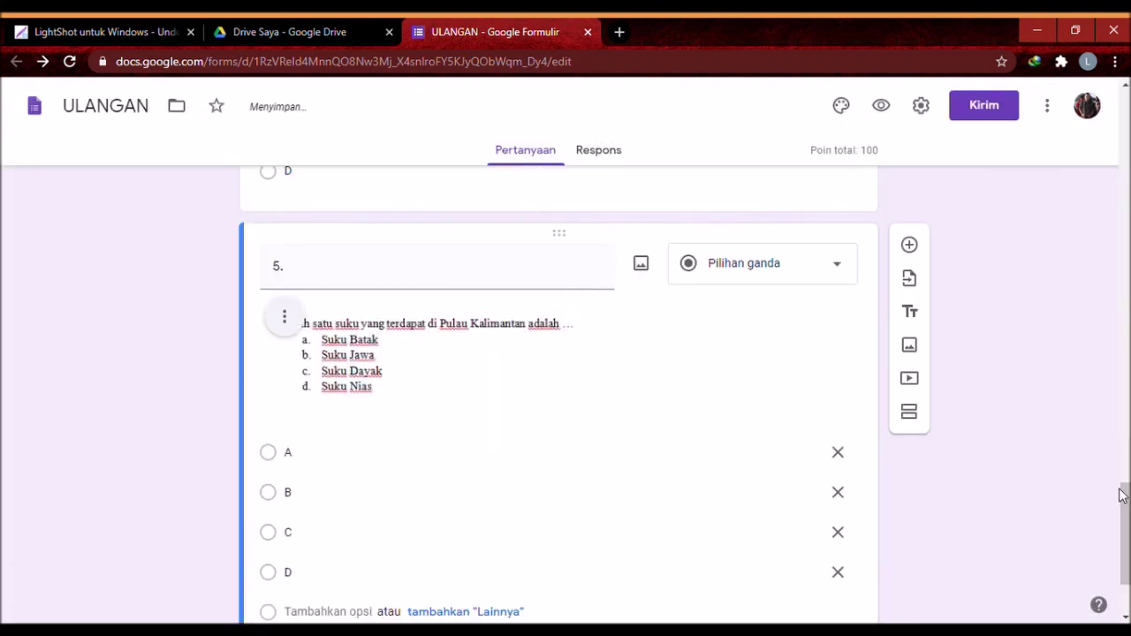
{"action": "scroll", "coordinate": [1122, 451], "scroll_direction": "down", "scroll_amount": 1}
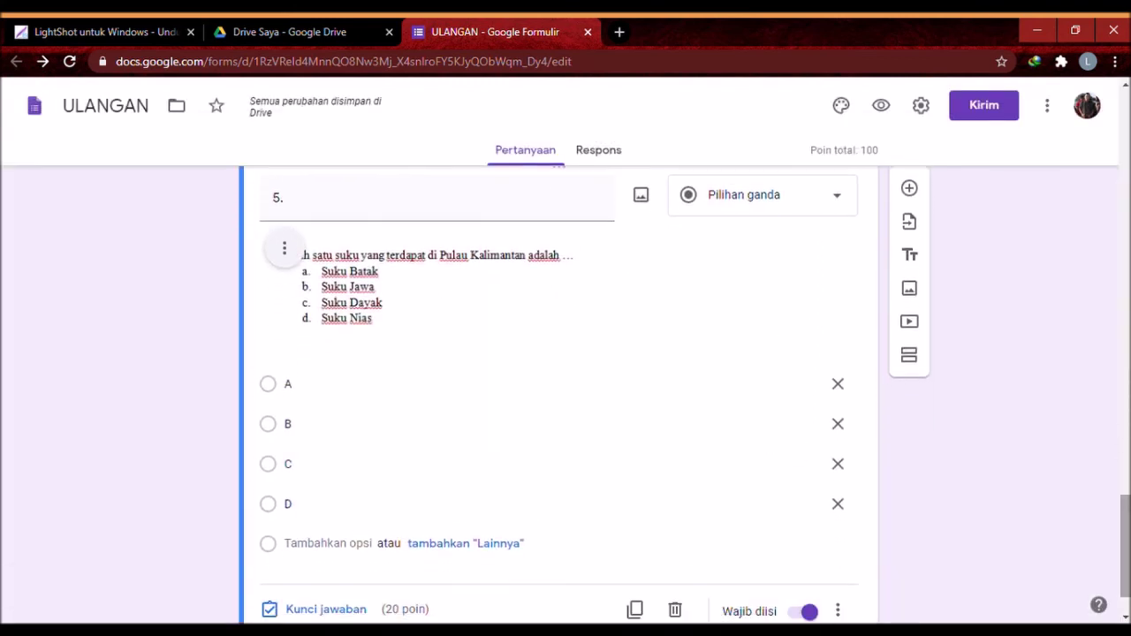
Mark option C as the correct answer in the answer key of question 5 about the "suku" in Pulau Kalimantan.
{"action": "left_click", "coordinate": [363, 609]}
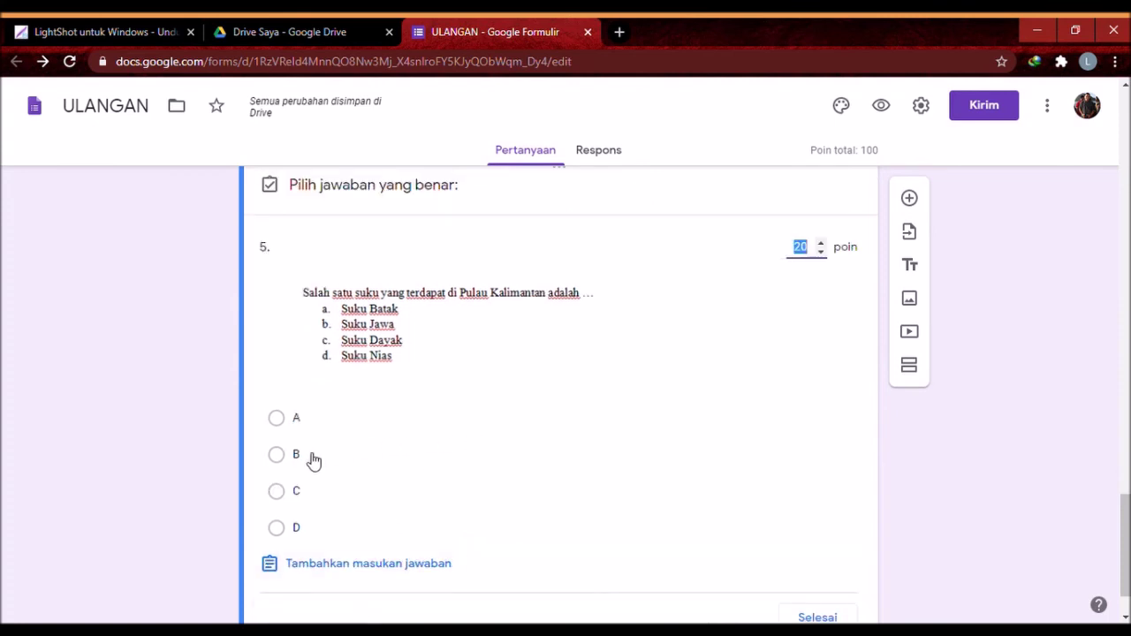
{"action": "left_click", "coordinate": [326, 502]}
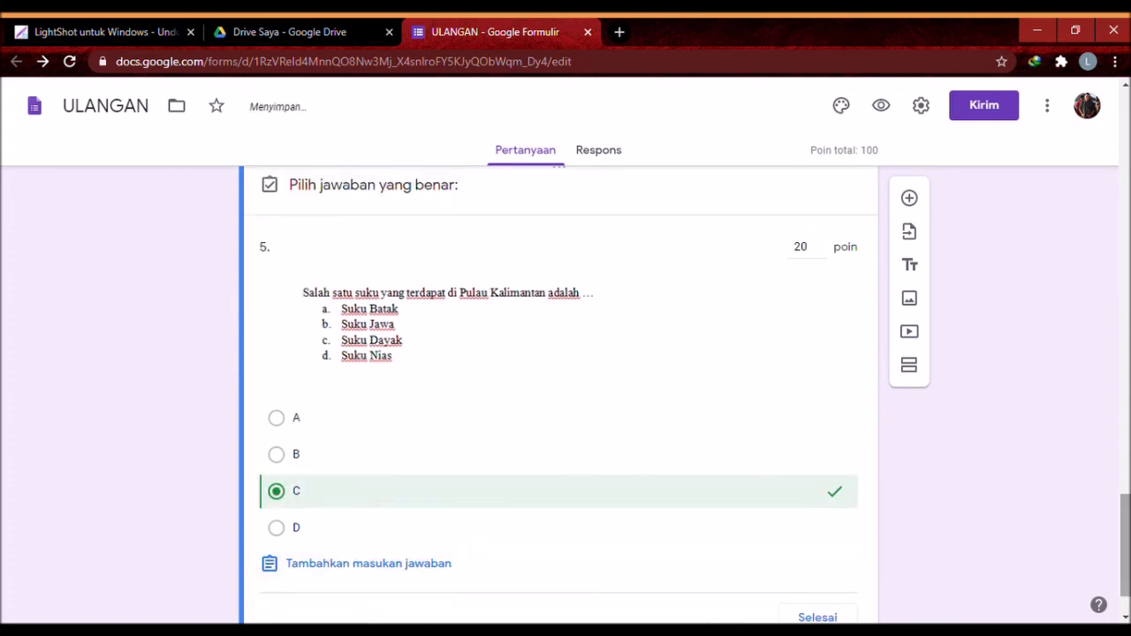
{"action": "scroll", "coordinate": [558, 398], "scroll_direction": "down", "scroll_amount": 1}
{"action": "left_click", "coordinate": [808, 545]}
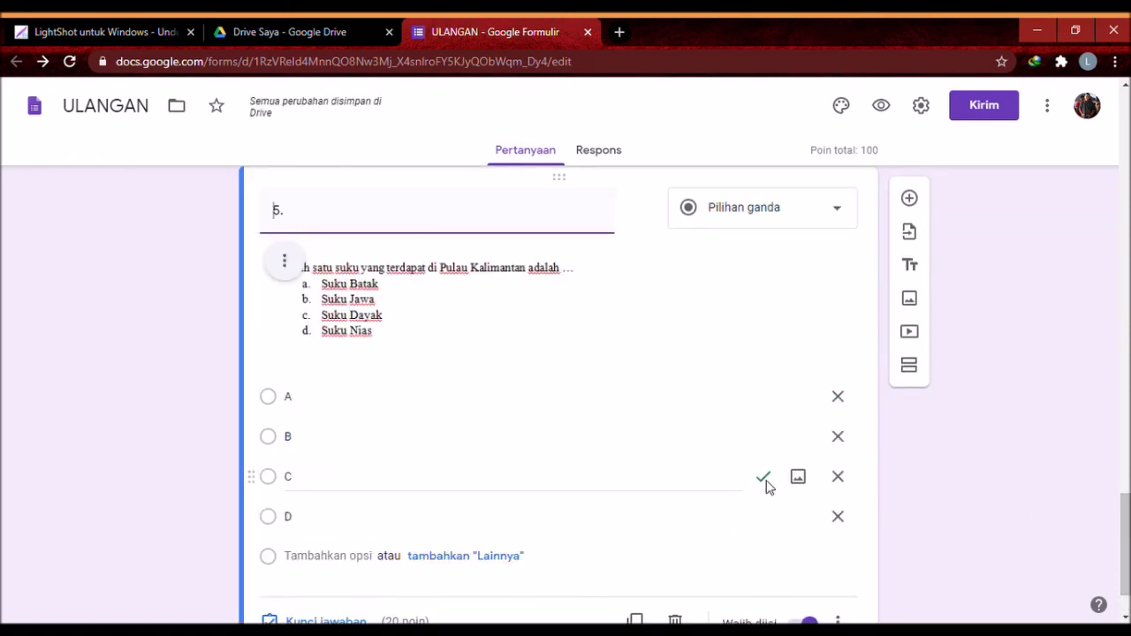
Review the marked correct answers of questions 4, 3, 2 and 1, going back up to the form title.
{"action": "scroll", "coordinate": [622, 464], "scroll_direction": "up", "scroll_amount": 6}
{"action": "left_click", "coordinate": [623, 463]}
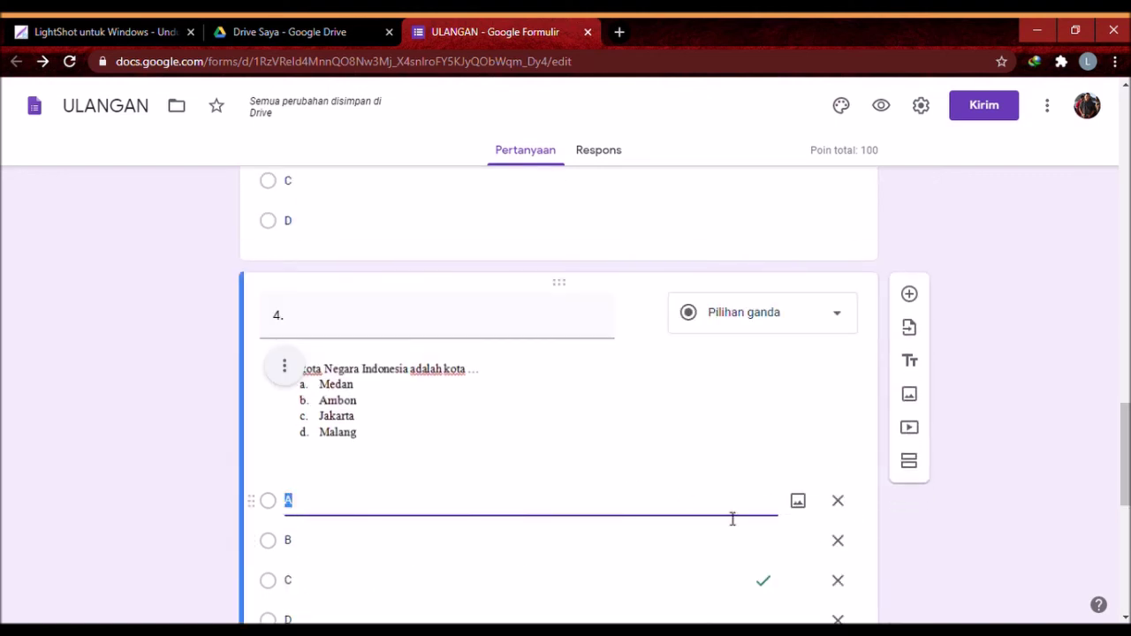
{"action": "scroll", "coordinate": [780, 553], "scroll_direction": "up", "scroll_amount": 5}
{"action": "scroll", "coordinate": [588, 497], "scroll_direction": "down", "scroll_amount": 2}
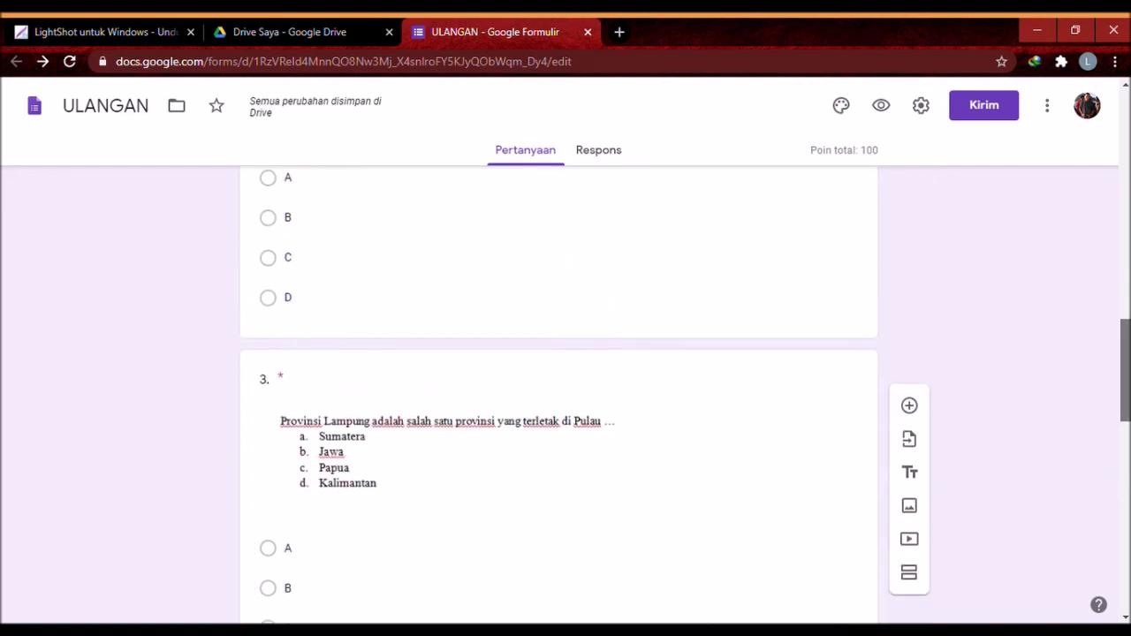
{"action": "left_click", "coordinate": [592, 500]}
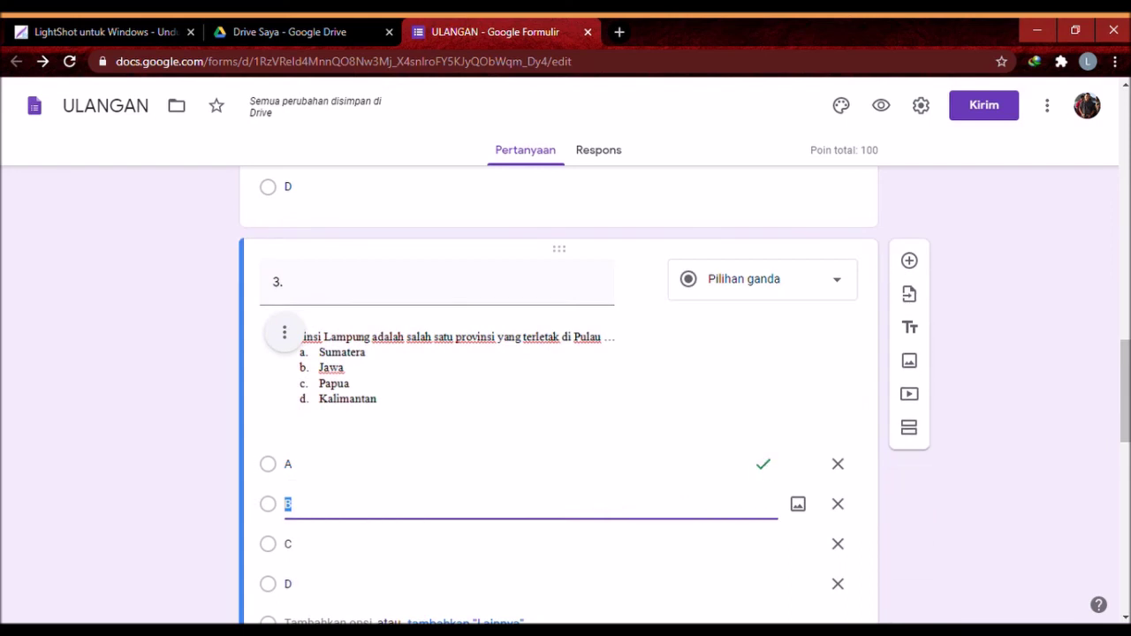
{"action": "scroll", "coordinate": [766, 472], "scroll_direction": "up", "scroll_amount": 3}
{"action": "scroll", "coordinate": [990, 318], "scroll_direction": "up", "scroll_amount": 1}
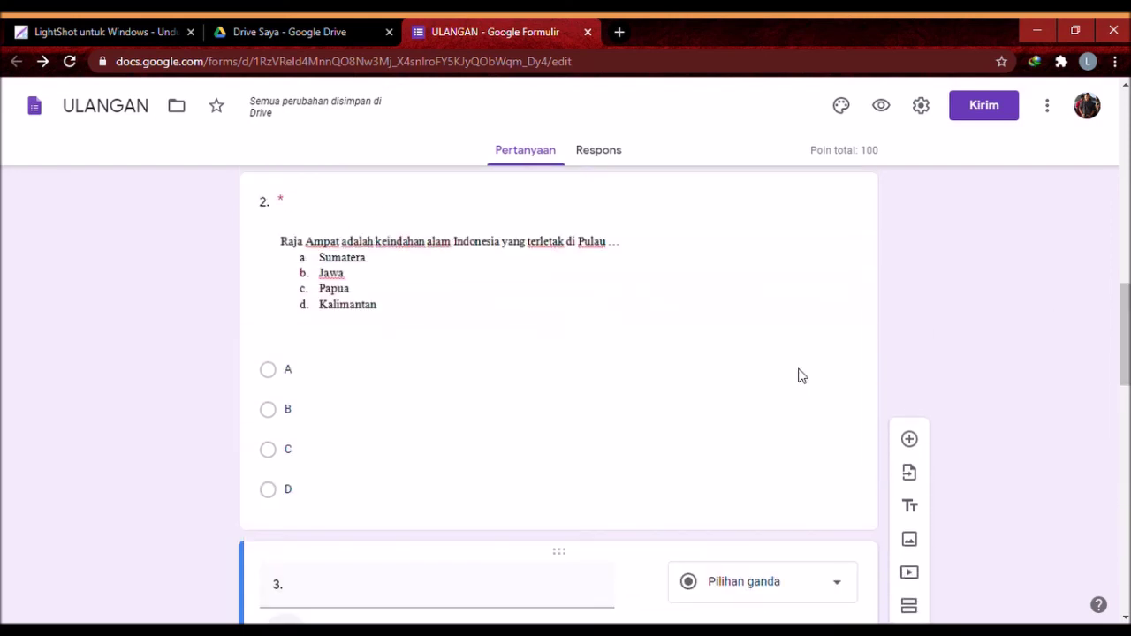
{"action": "left_click", "coordinate": [569, 438]}
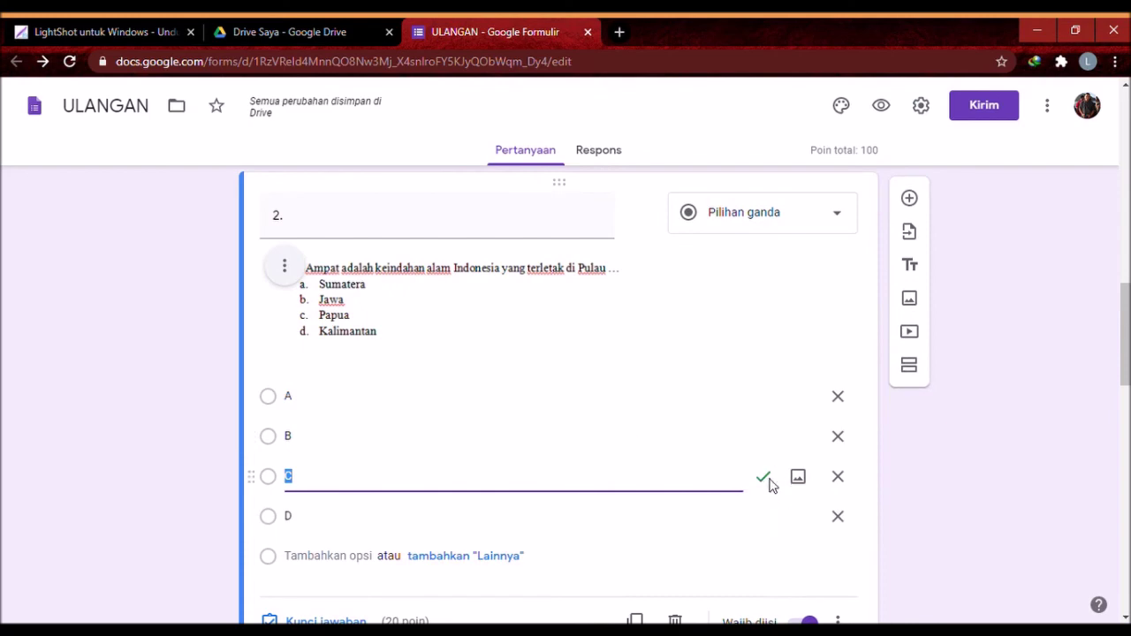
{"action": "scroll", "coordinate": [1124, 336], "scroll_direction": "up", "scroll_amount": 3}
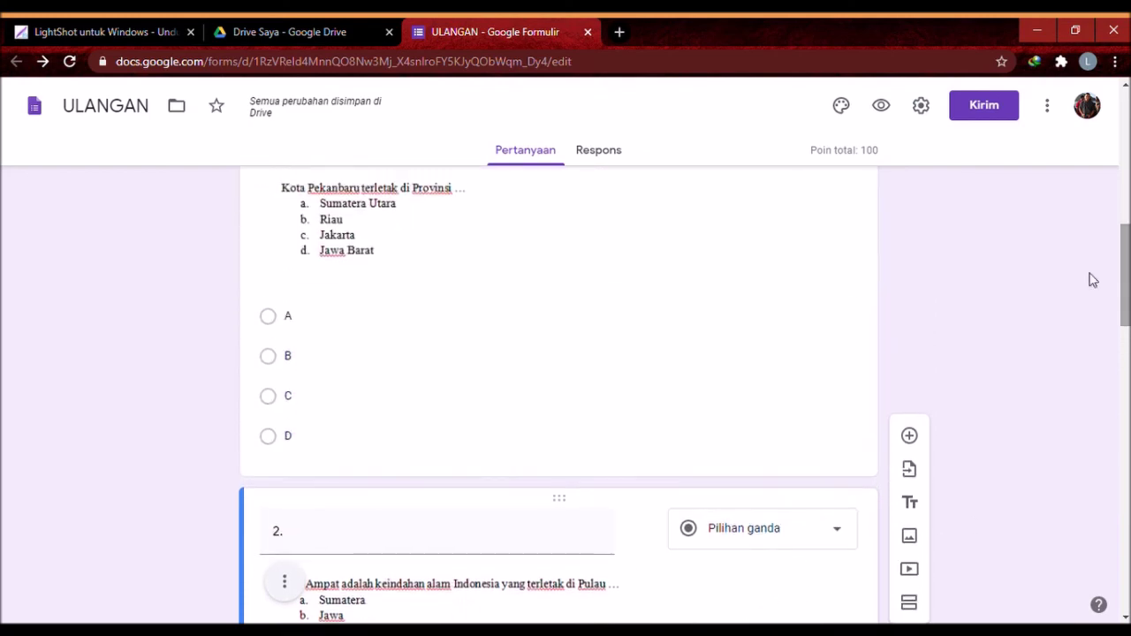
{"action": "left_click", "coordinate": [645, 377]}
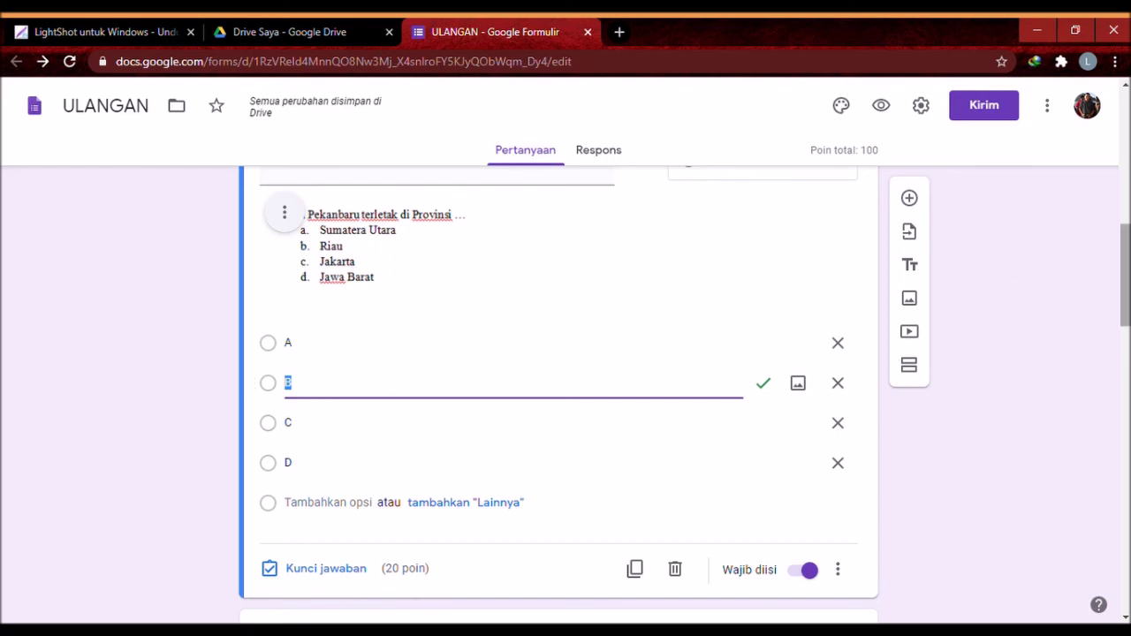
{"action": "left_click_drag", "start_coordinate": [1125, 275], "coordinate": [1125, 270]}
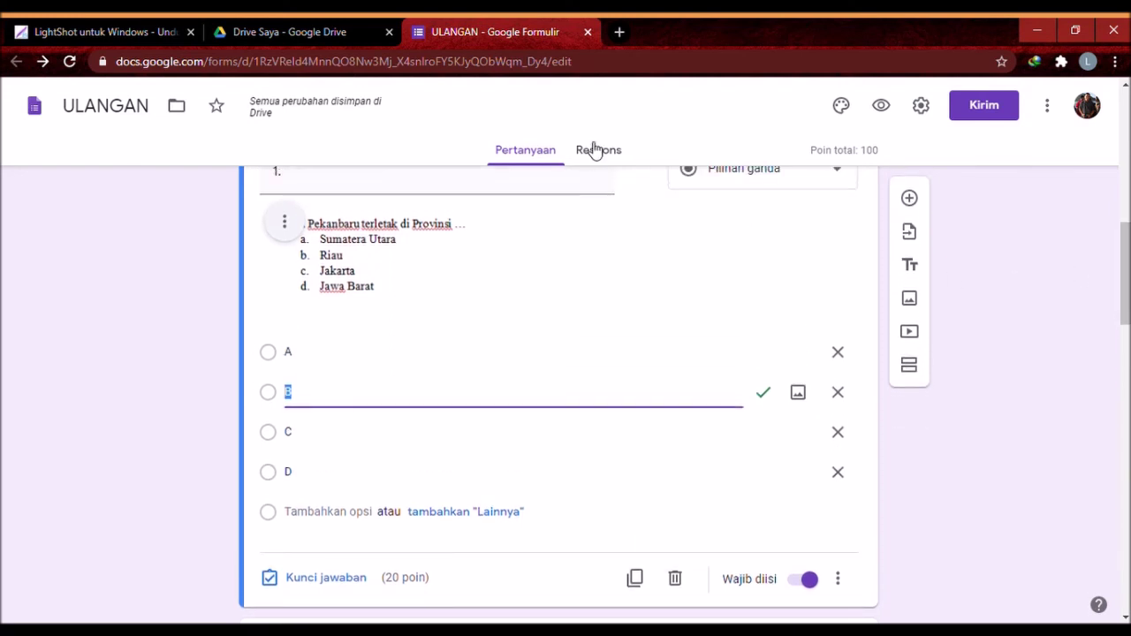
{"action": "left_click_drag", "start_coordinate": [1124, 274], "coordinate": [1124, 141]}
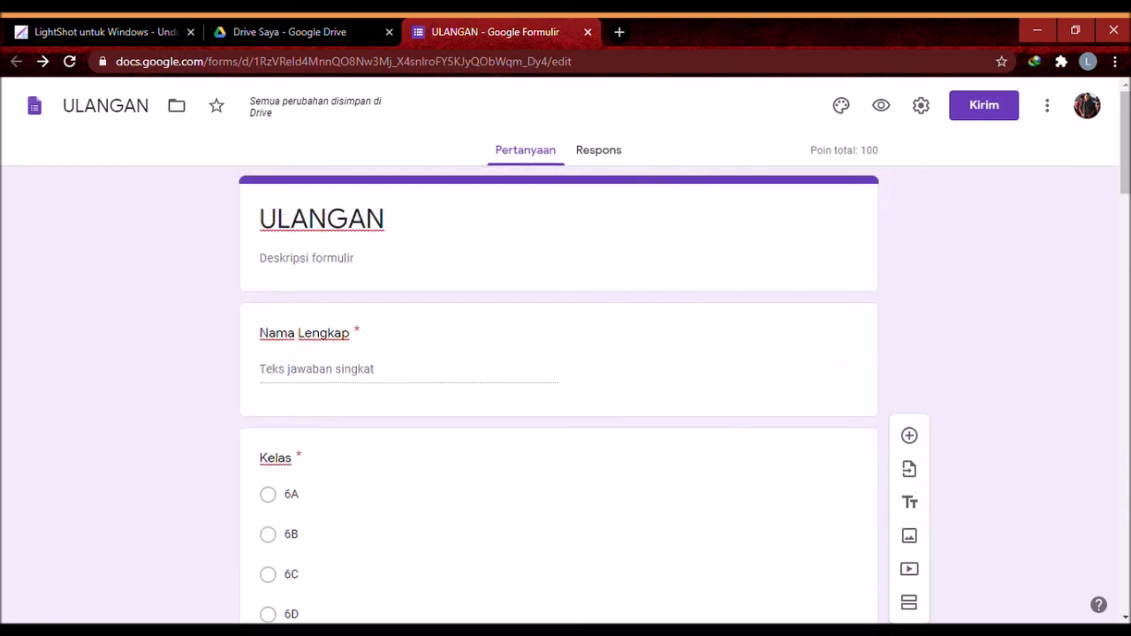
Create a new spreadsheet named "ULANGAN (Respons)" as the destination for the form's responses.
{"action": "left_click", "coordinate": [598, 152]}
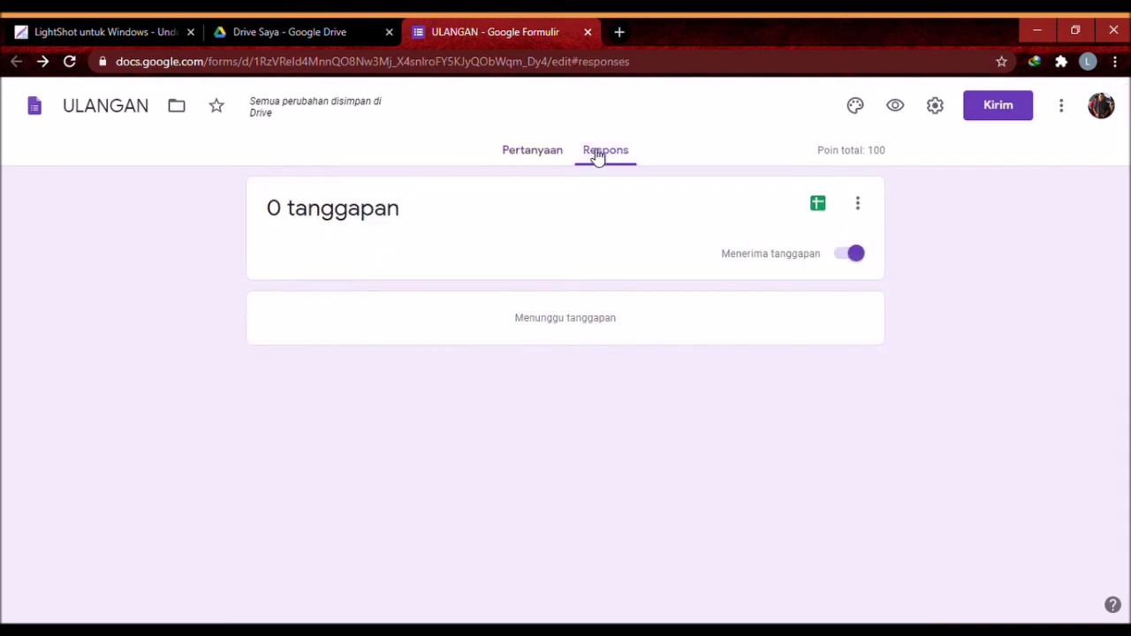
{"action": "left_click", "coordinate": [821, 205]}
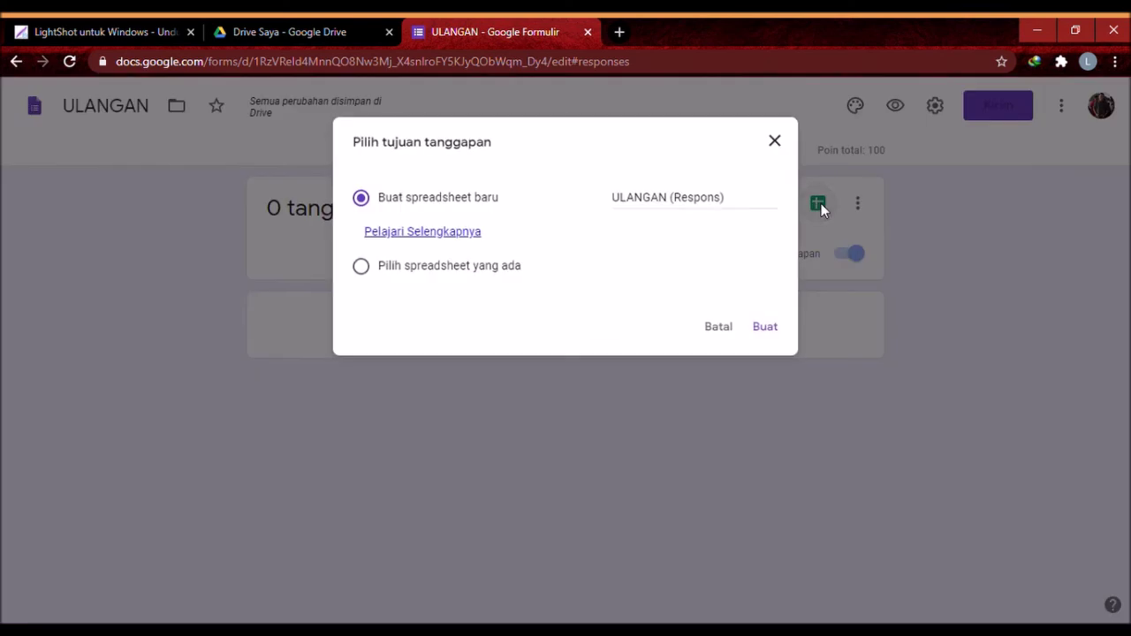
{"action": "left_click", "coordinate": [765, 328]}
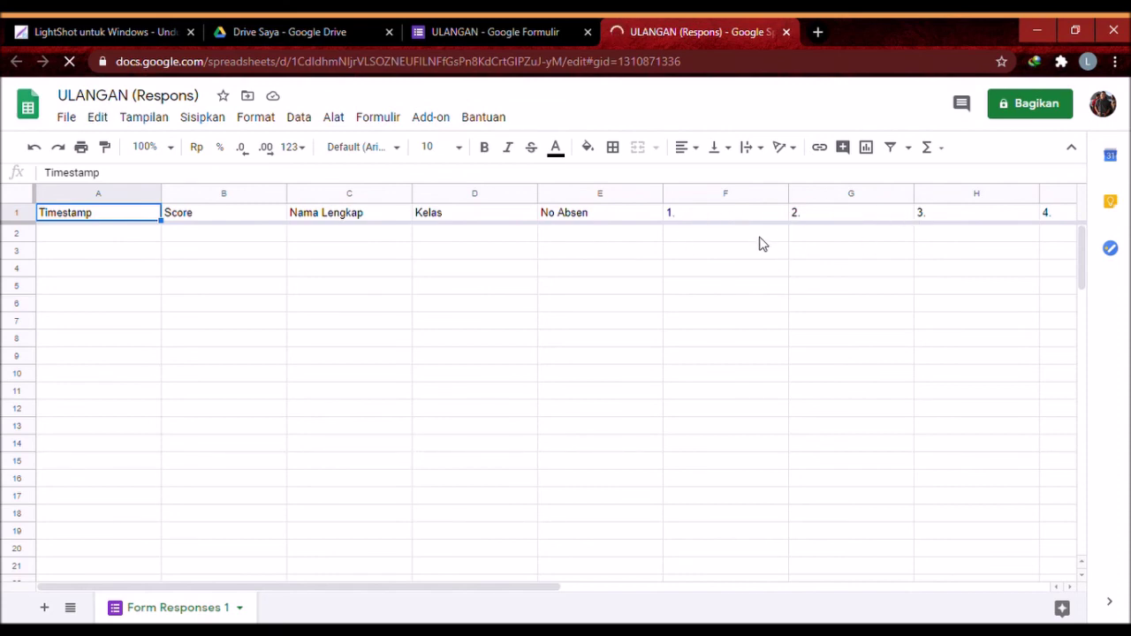
Compare the questions in the ULANGAN form with the column headings of the response spreadsheet.
{"action": "left_click", "coordinate": [515, 29]}
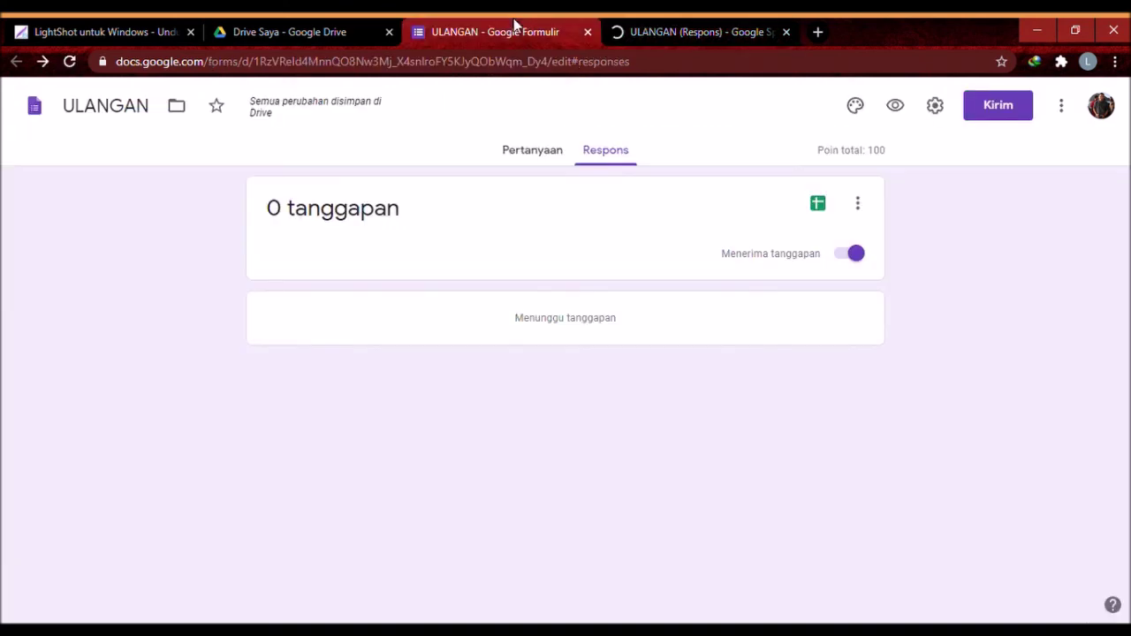
{"action": "left_click", "coordinate": [534, 157]}
{"action": "scroll", "coordinate": [1023, 242], "scroll_direction": "down", "scroll_amount": 10}
{"action": "scroll", "coordinate": [474, 361], "scroll_direction": "down", "scroll_amount": 2}
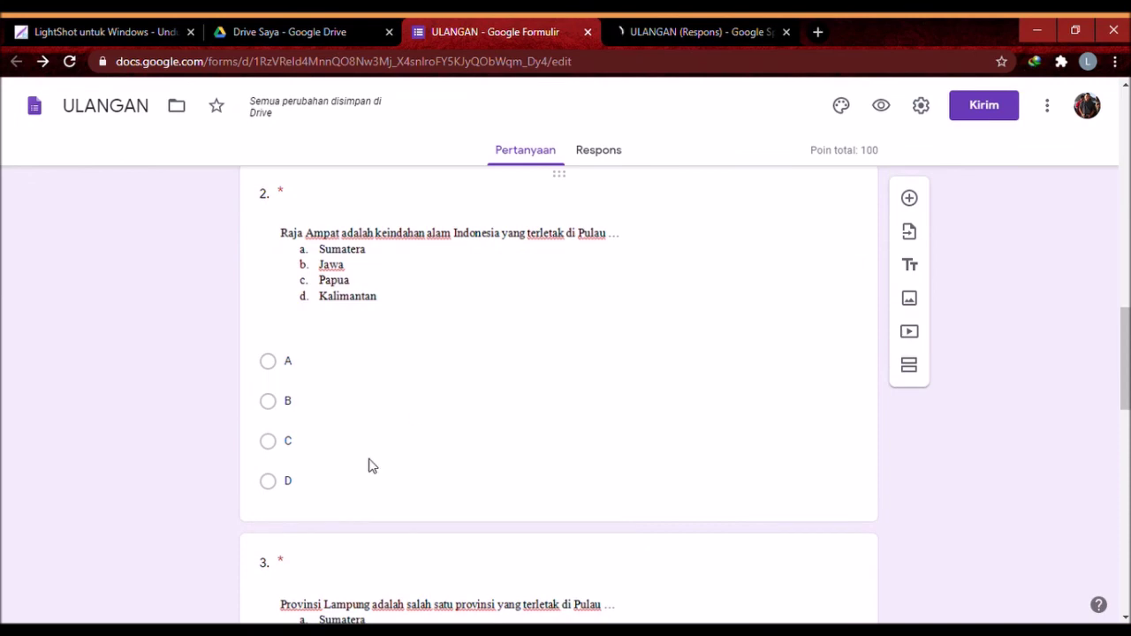
{"action": "left_click", "coordinate": [704, 33]}
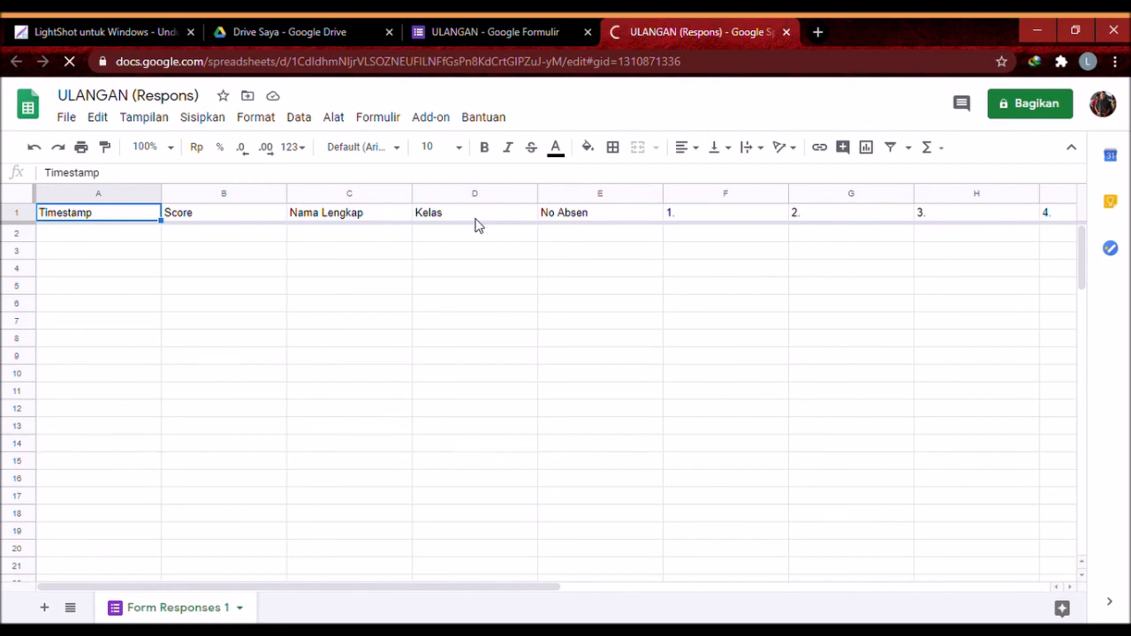
Examine the column sorting options for the No Absen and Kelas columns, and close the response spreadsheet.
{"action": "left_click", "coordinate": [583, 194]}
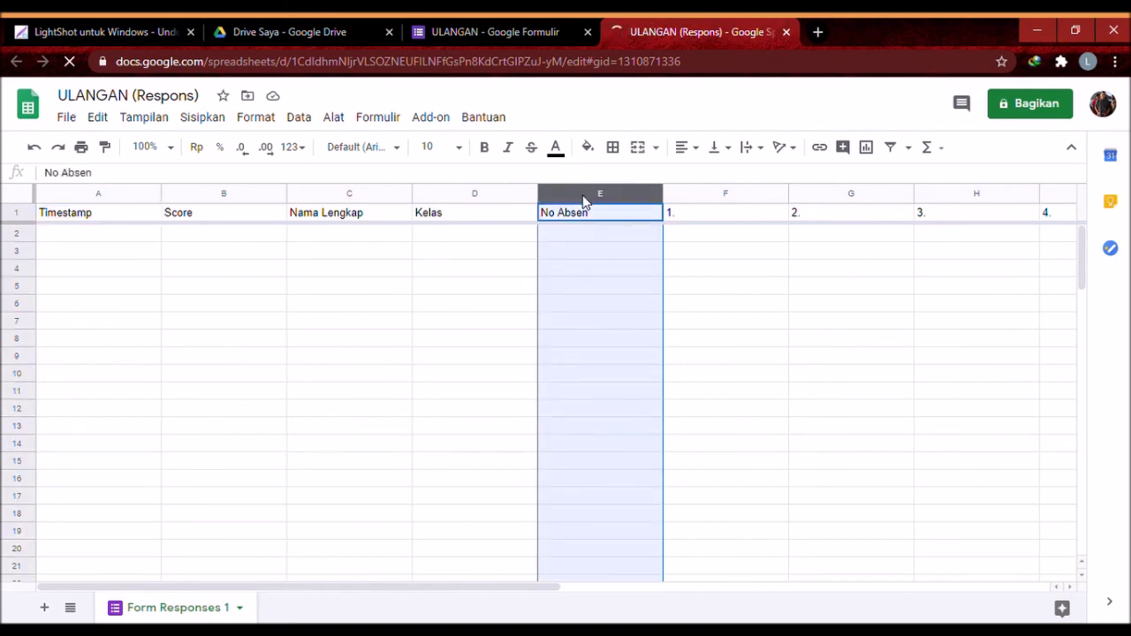
{"action": "right_click", "coordinate": [585, 198]}
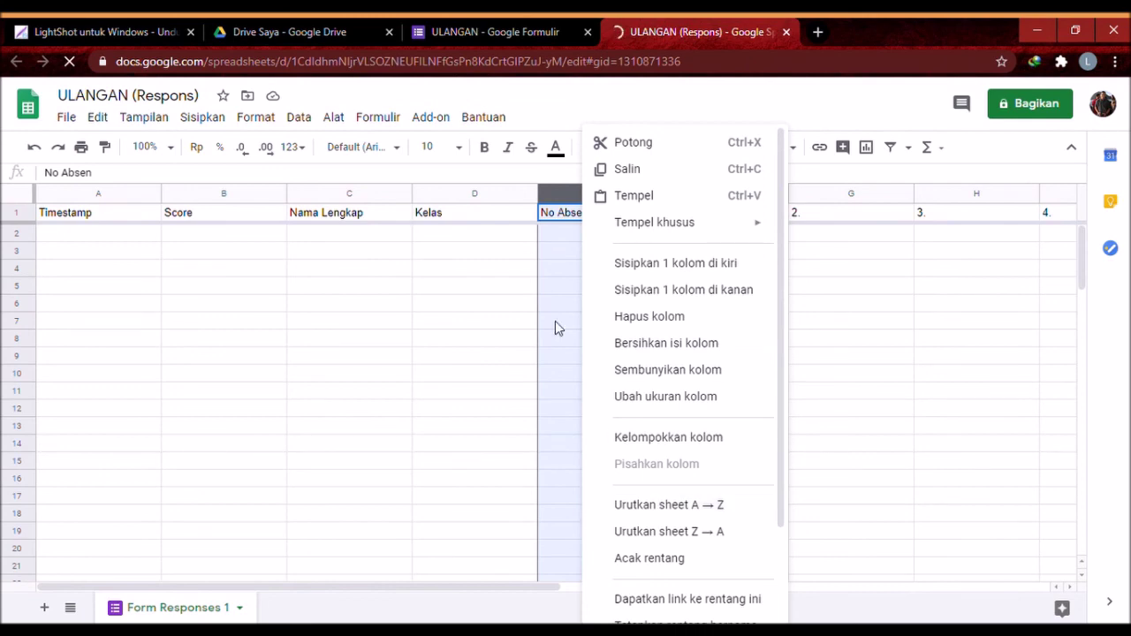
{"action": "left_click", "coordinate": [566, 235]}
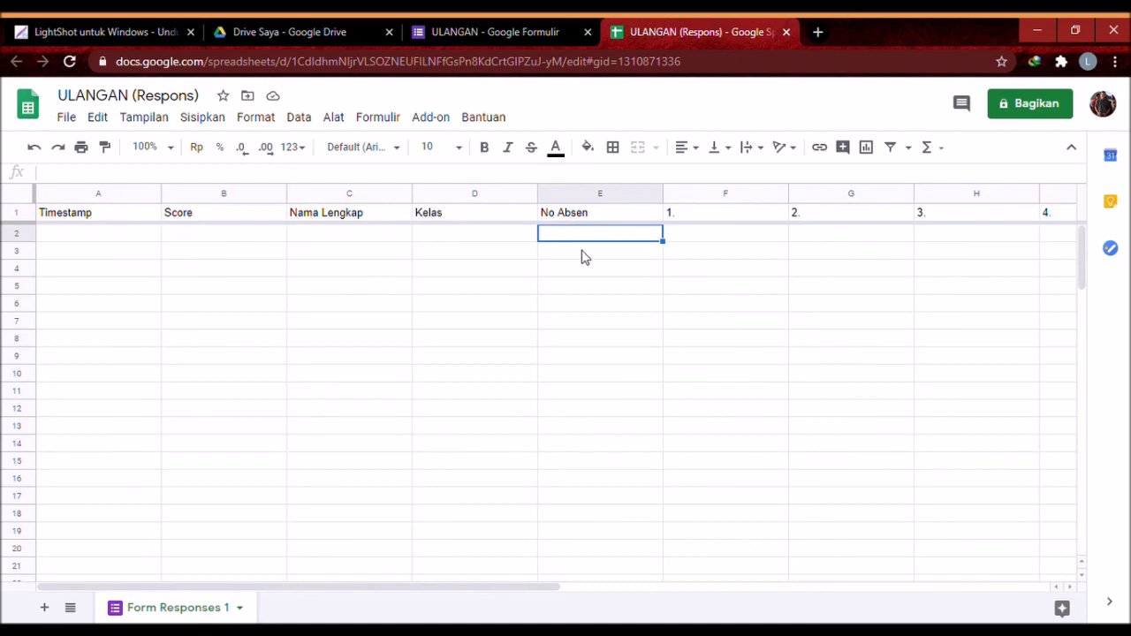
{"action": "left_click", "coordinate": [483, 201]}
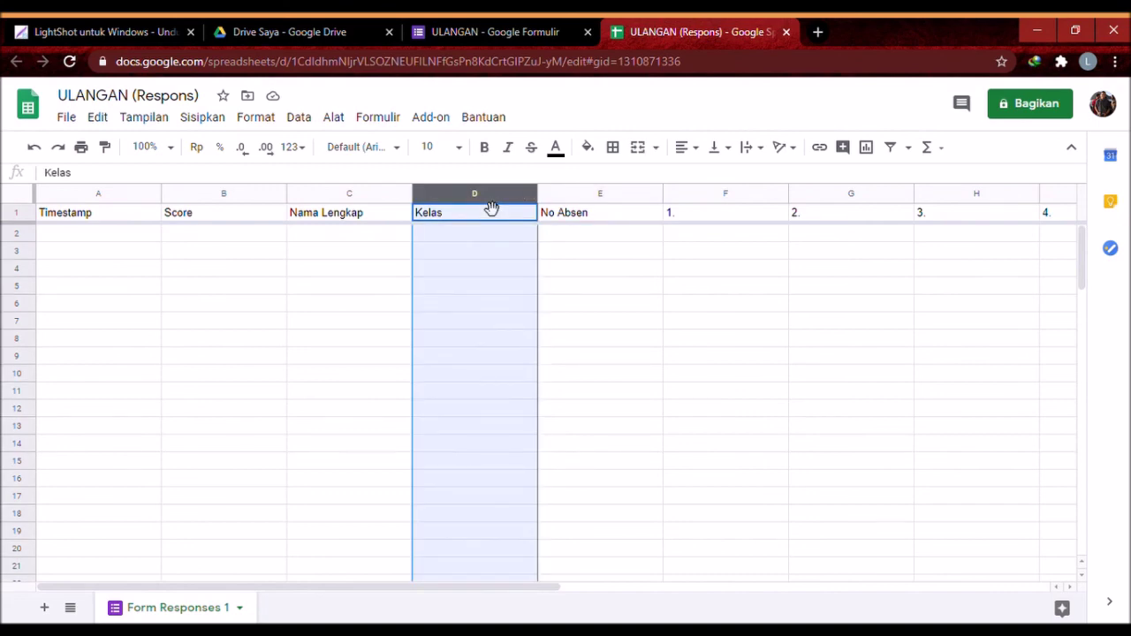
{"action": "right_click", "coordinate": [491, 207]}
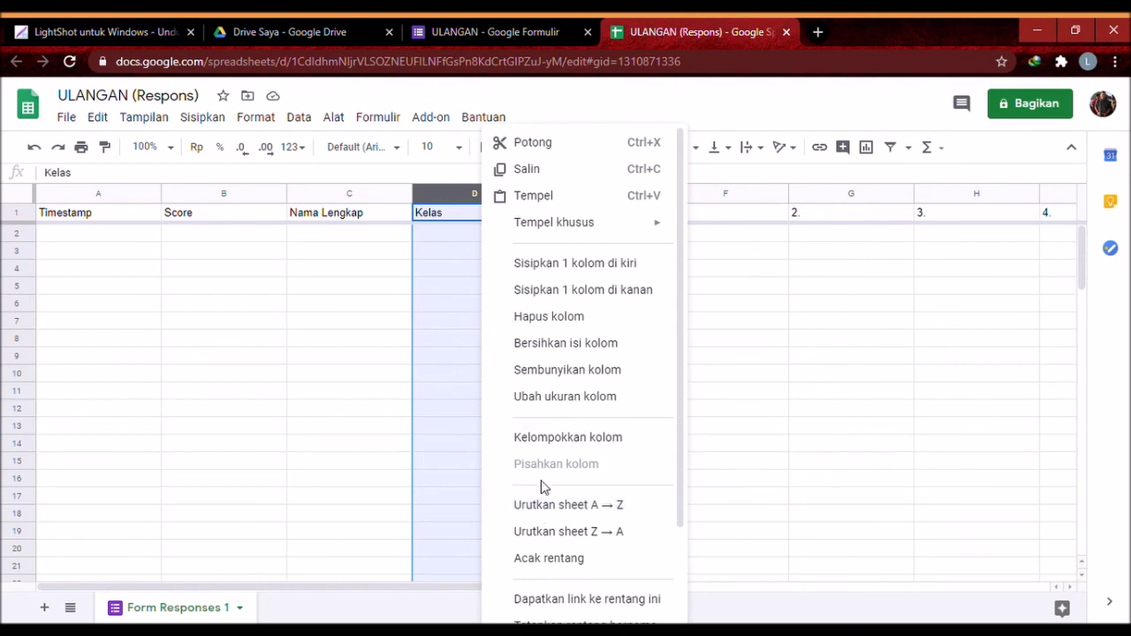
{"action": "left_click", "coordinate": [444, 235]}
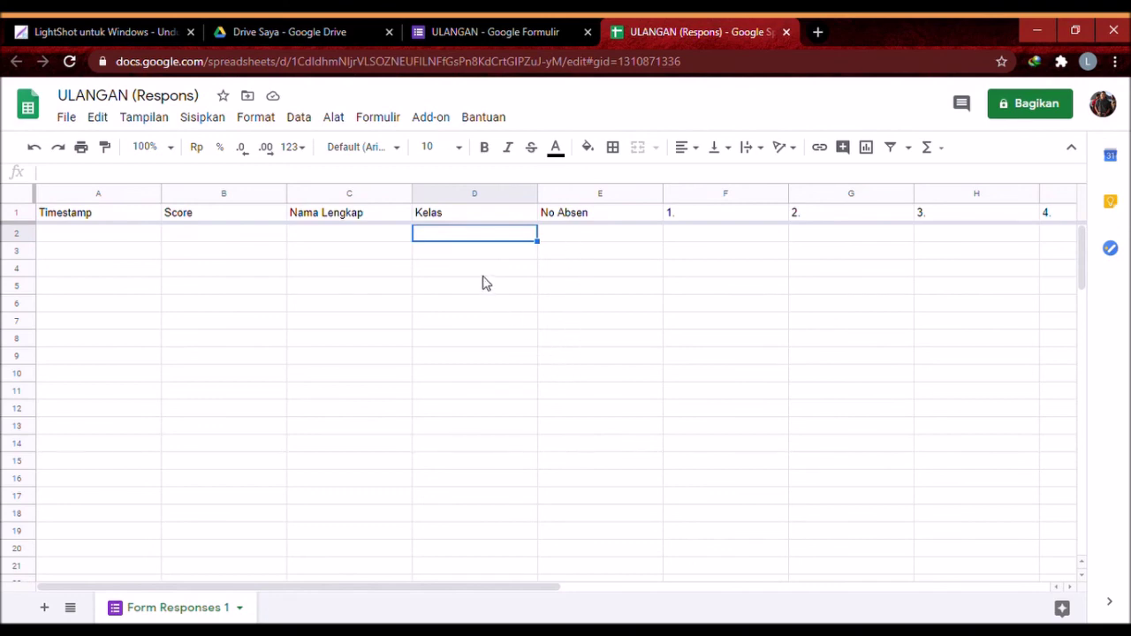
{"action": "left_click", "coordinate": [787, 32]}
Copy the ULANGAN form's sharing link as a shortened URL and close the send dialog.
{"action": "scroll", "coordinate": [1113, 184], "scroll_direction": "up", "scroll_amount": 10}
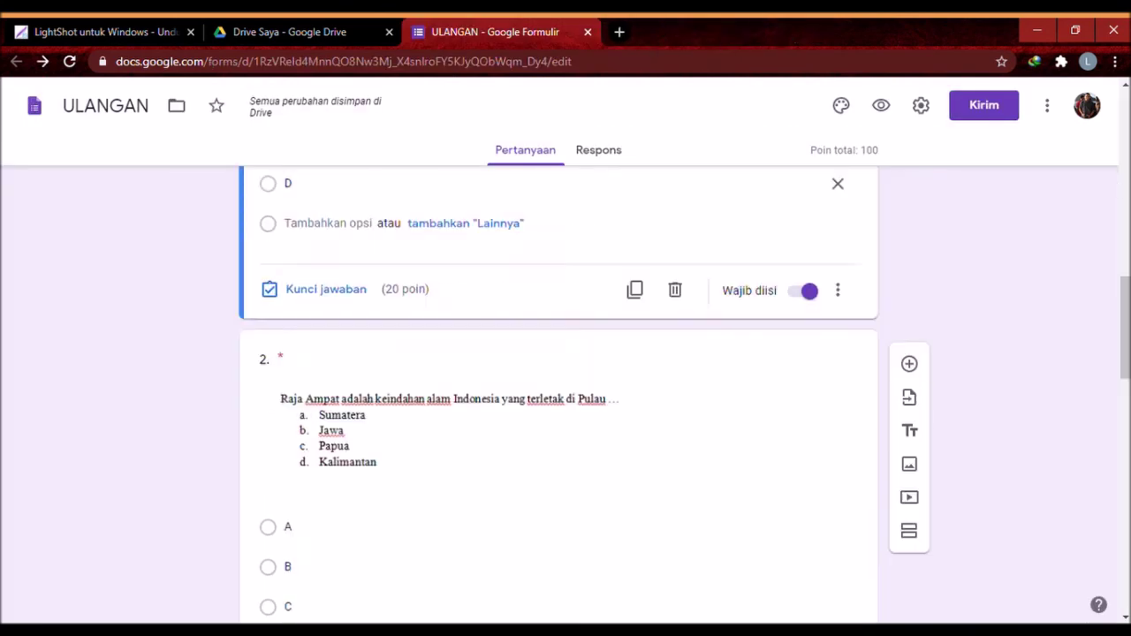
{"action": "scroll", "coordinate": [558, 397], "scroll_direction": "up", "scroll_amount": 2}
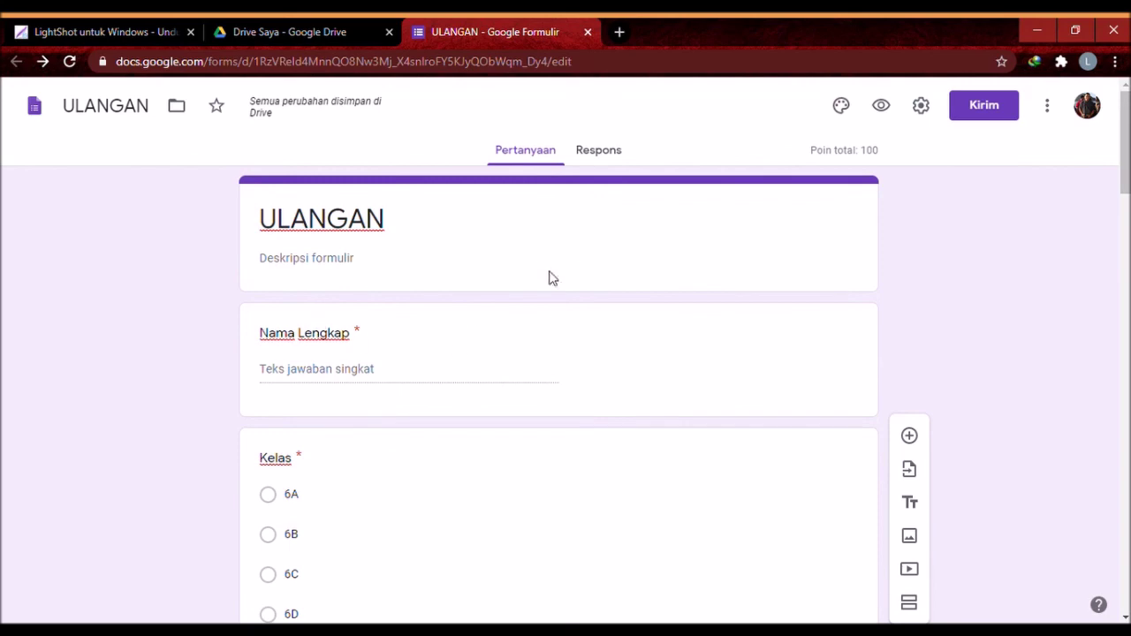
{"action": "left_click", "coordinate": [981, 113]}
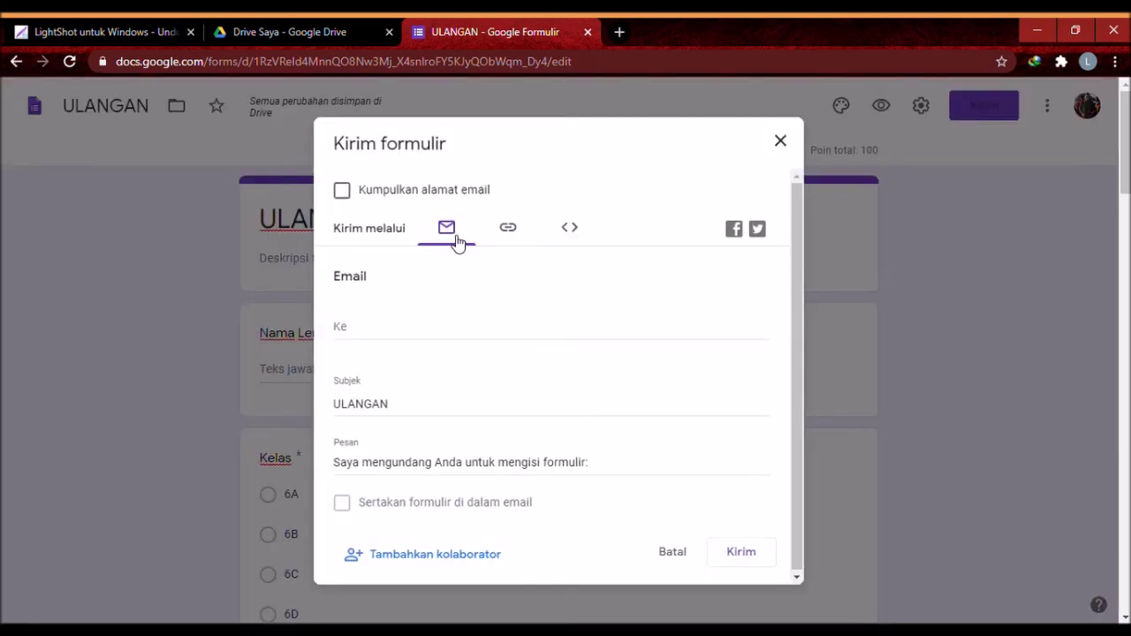
{"action": "left_click", "coordinate": [510, 234]}
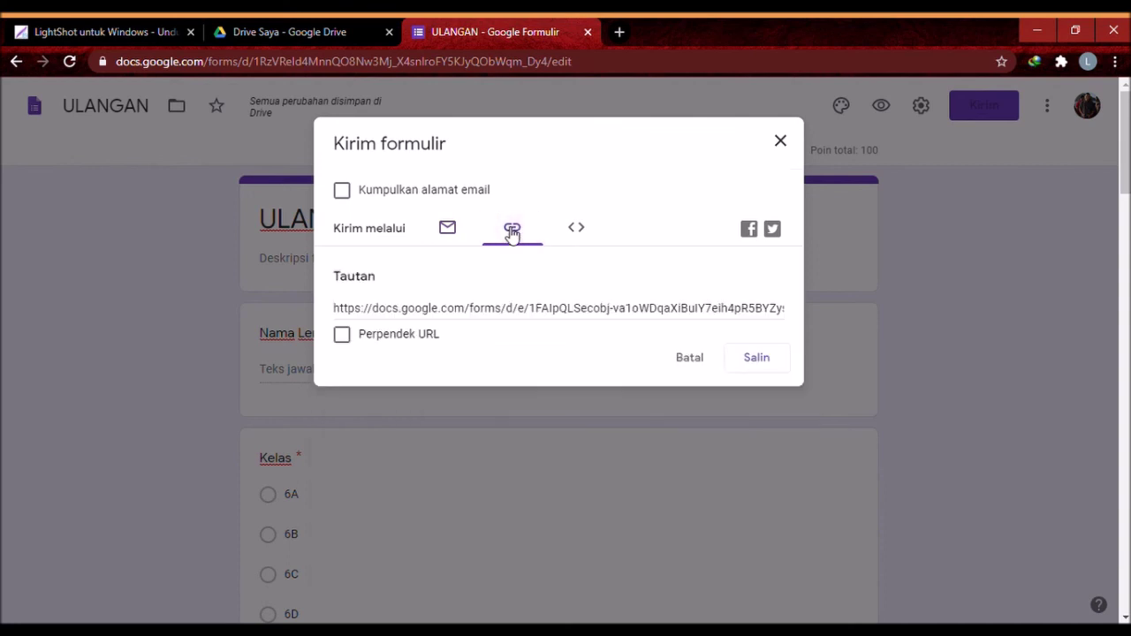
{"action": "left_click", "coordinate": [343, 336]}
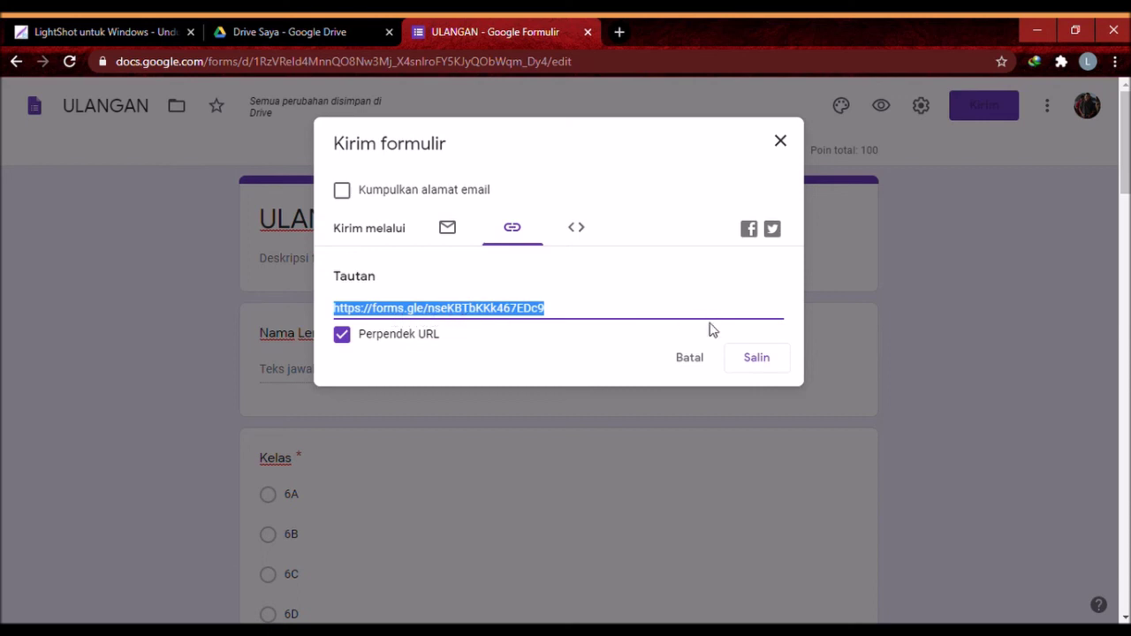
{"action": "left_click", "coordinate": [751, 357]}
{"action": "left_click", "coordinate": [781, 143]}
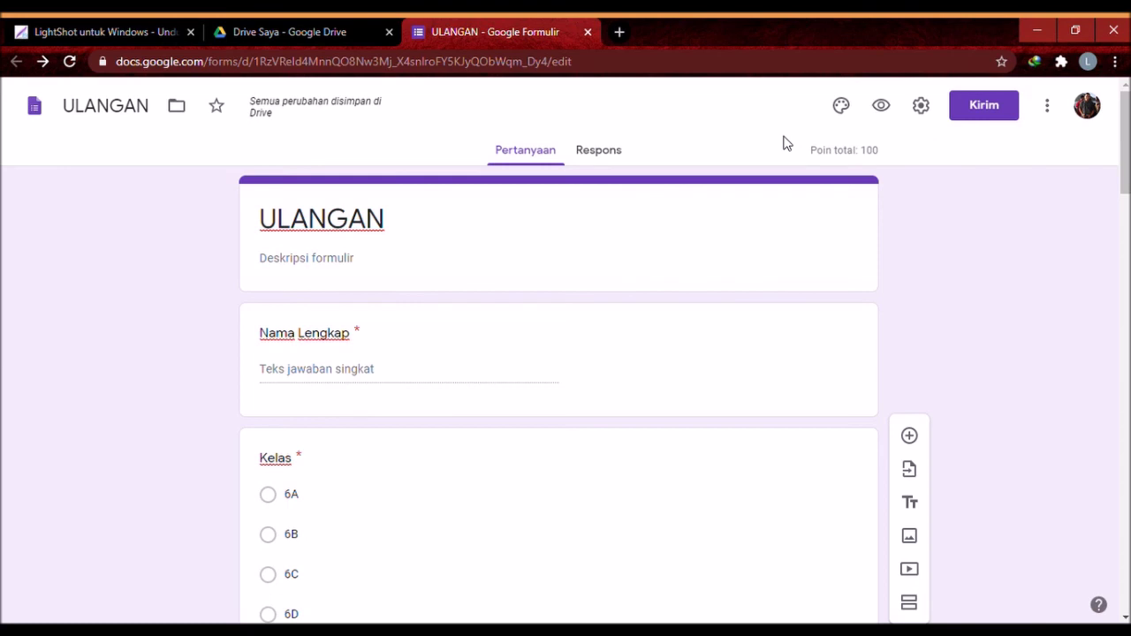